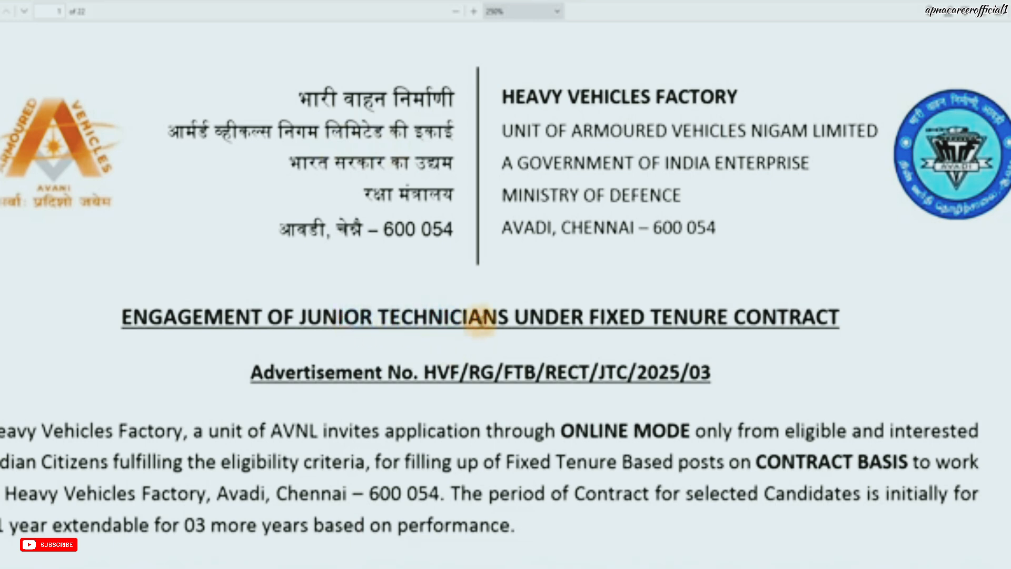
# Step: Scroll through page 1's Important Dates and Notes 1–8 to page 2's Details of Posts table
pyautogui.scroll(-3, 481, 320)
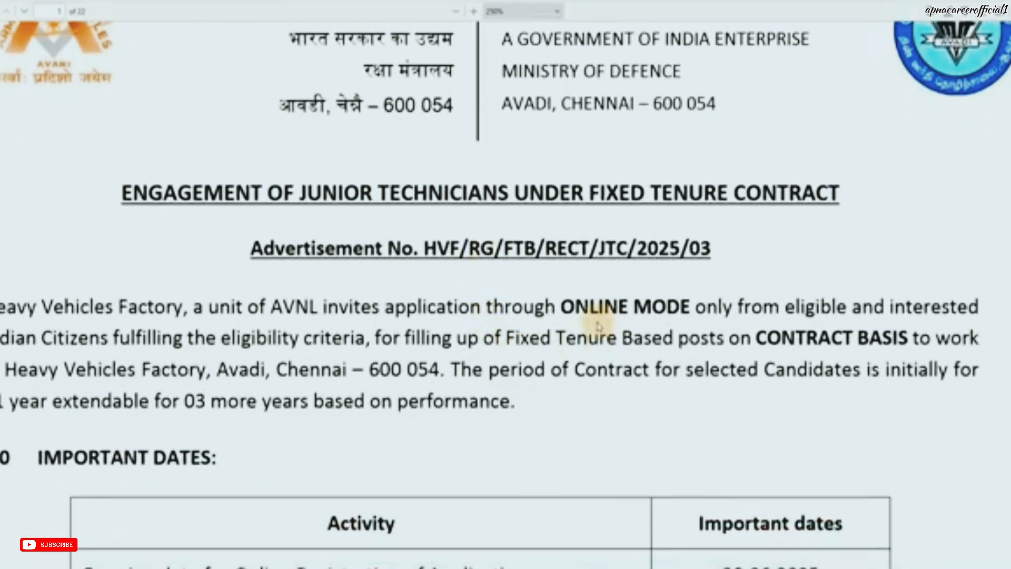
pyautogui.scroll(-3, 599, 326)
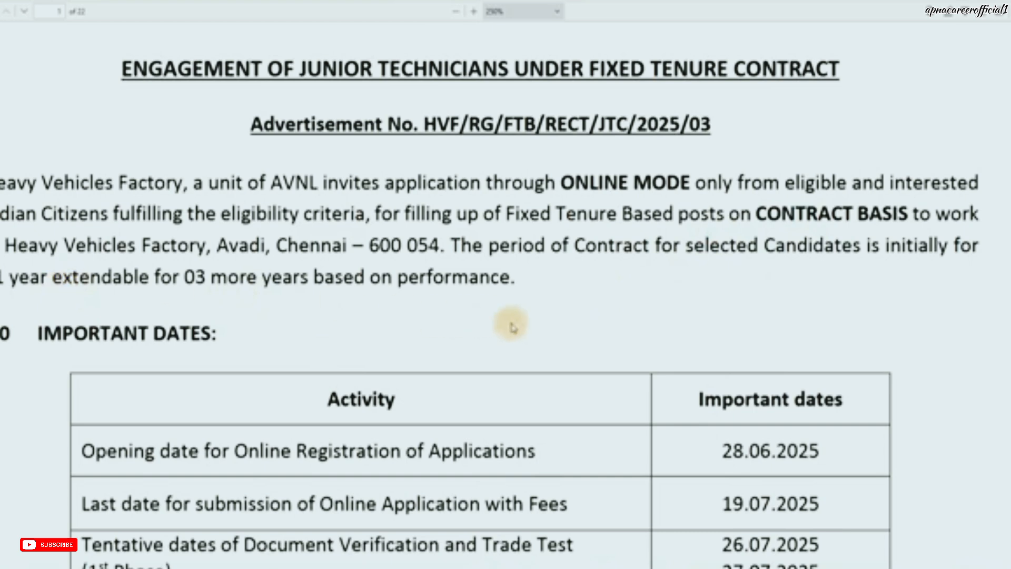
pyautogui.scroll(-3, 590, 356)
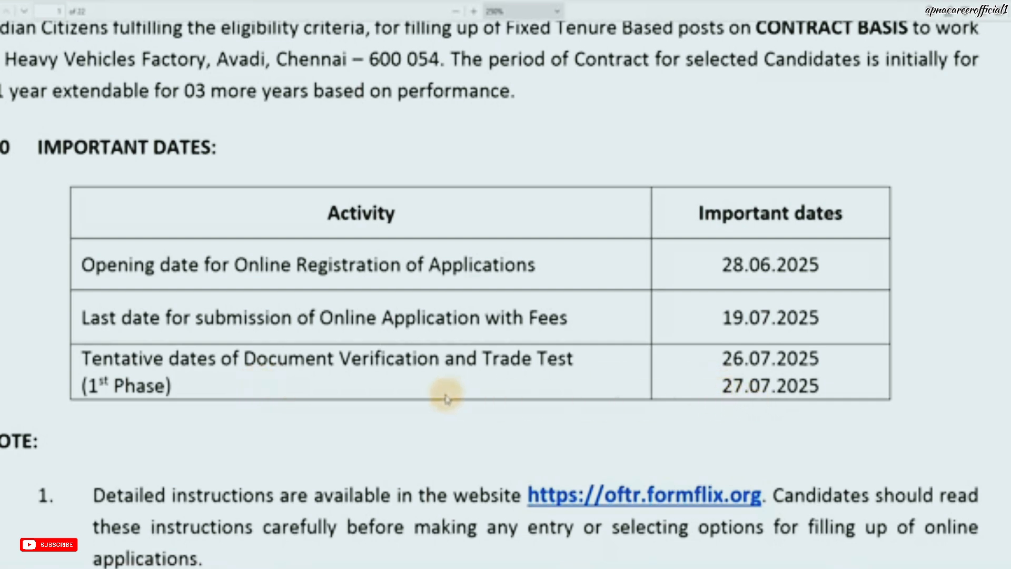
pyautogui.scroll(-5, 446, 394)
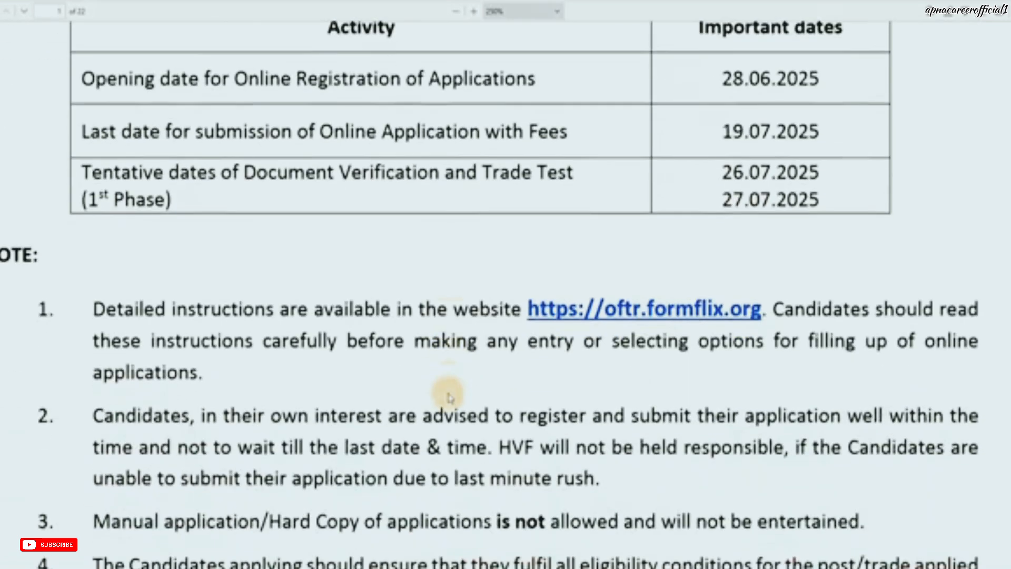
pyautogui.scroll(-2, 526, 440)
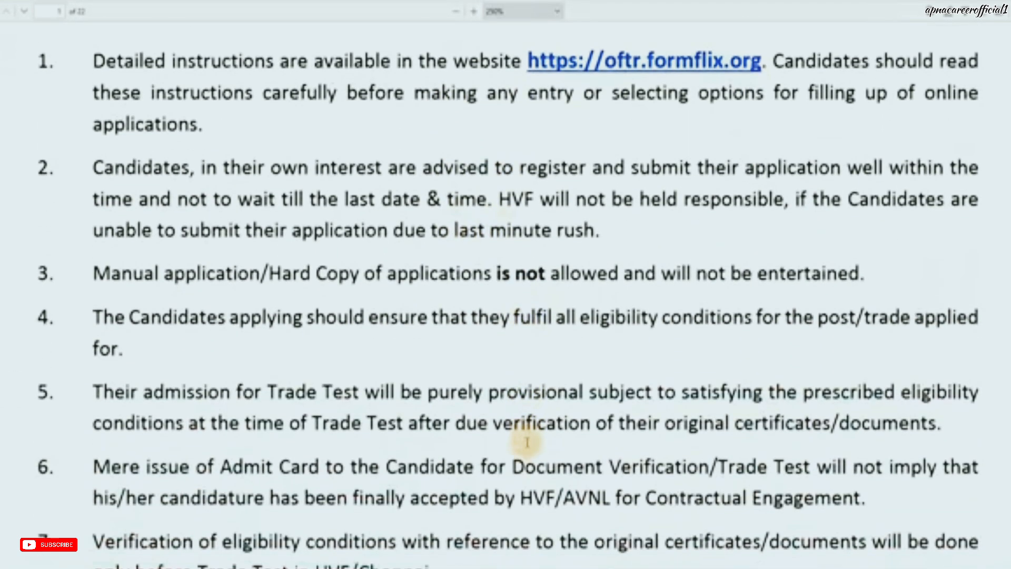
pyautogui.scroll(-5, 529, 447)
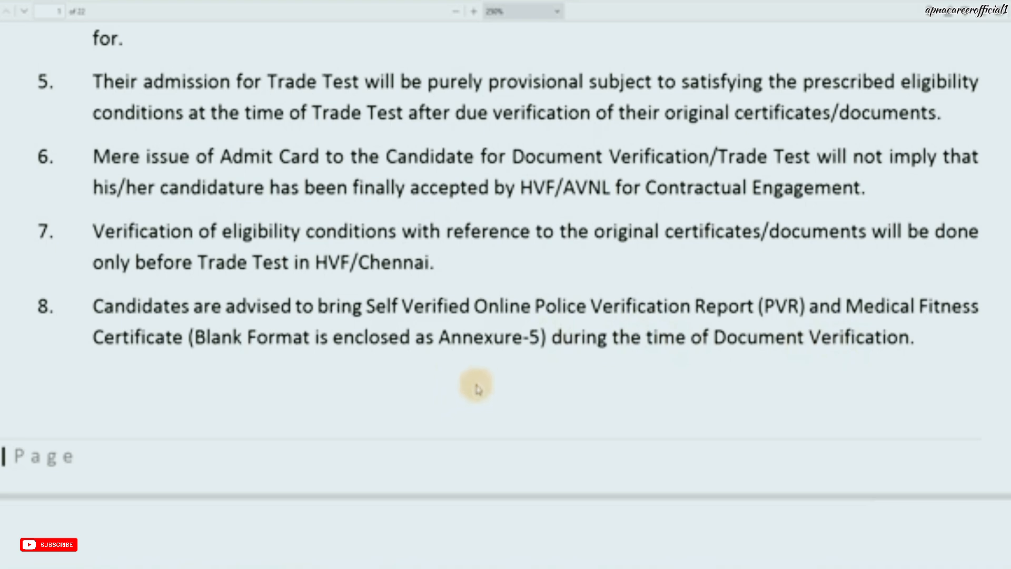
pyautogui.scroll(-5, 477, 379)
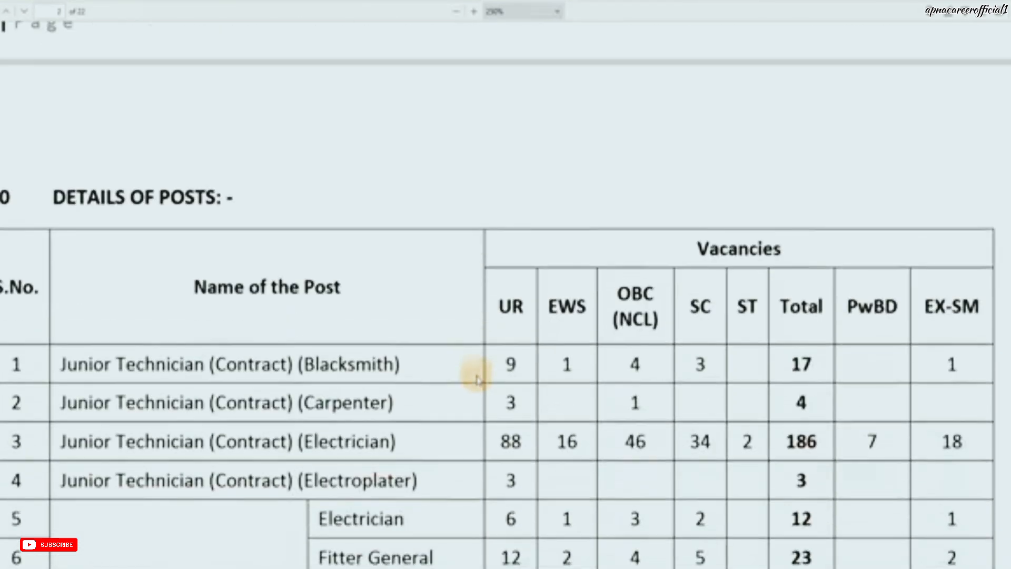
# Step: Scroll down to the Details of Posts TOTAL row of 1850, then on toward page 3
pyautogui.scroll(-3, 441, 339)
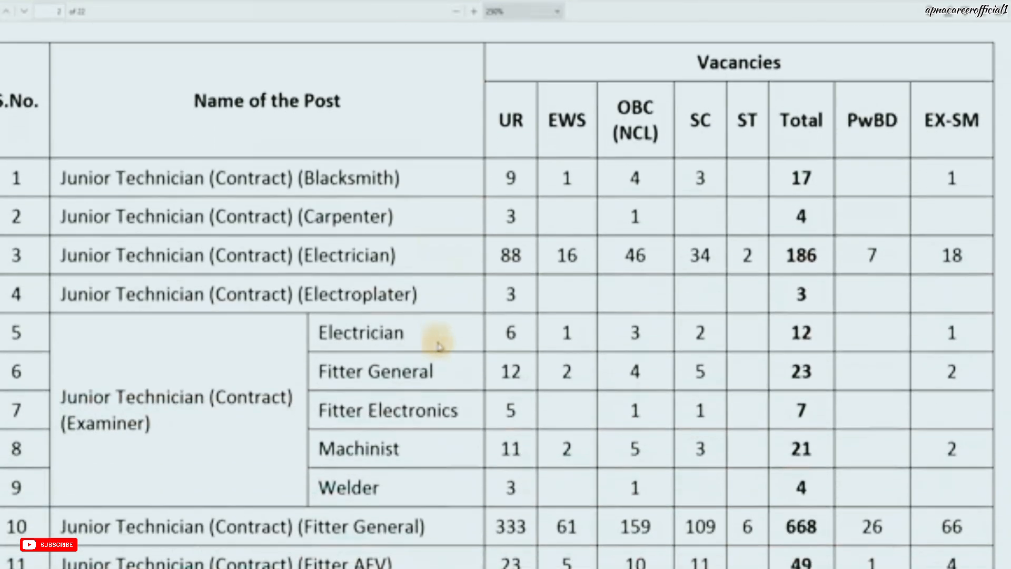
pyautogui.scroll(-5, 408, 398)
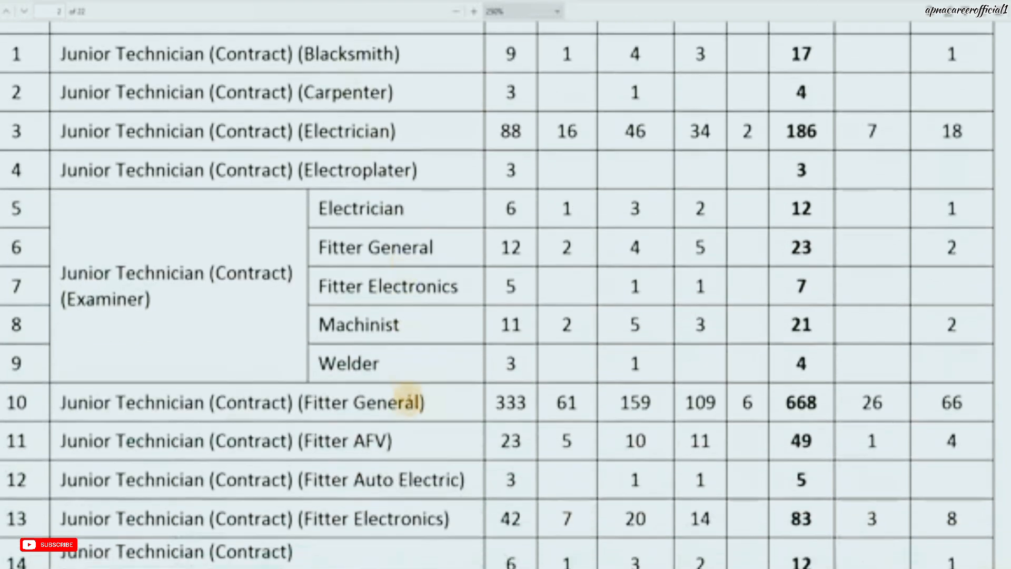
pyautogui.scroll(-5, 409, 403)
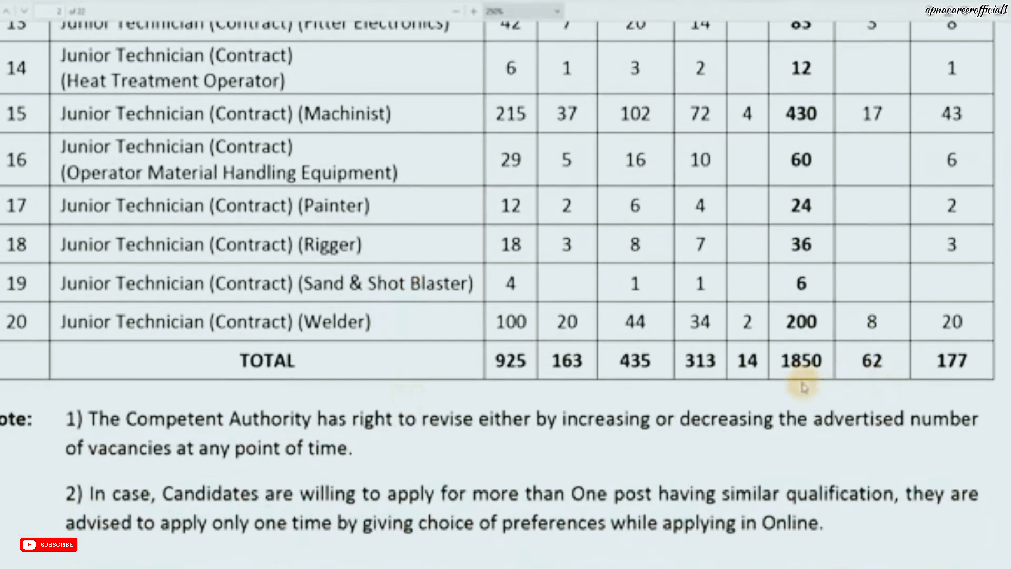
pyautogui.scroll(13, 802, 387)
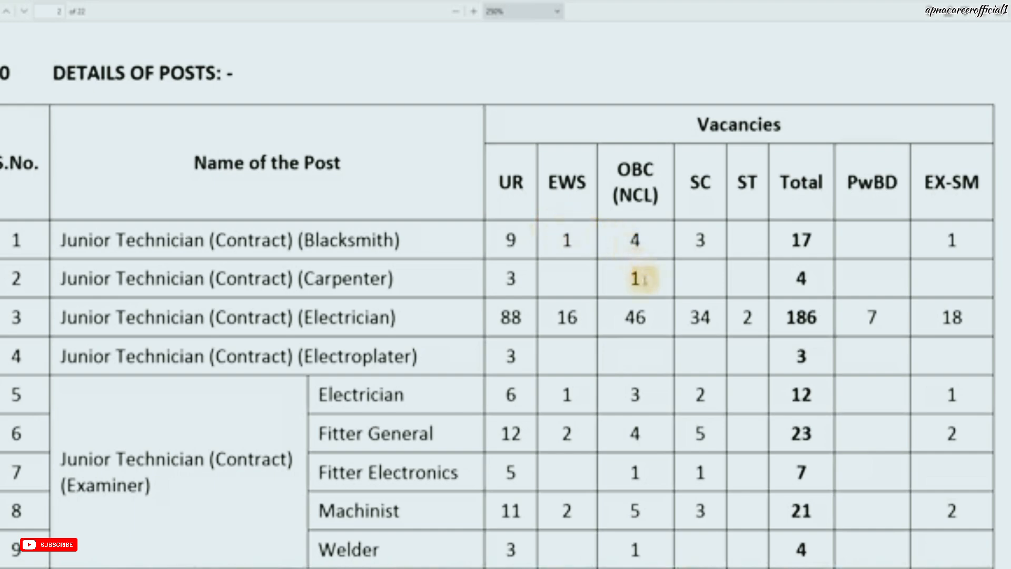
pyautogui.scroll(-10, 640, 279)
pyautogui.scroll(-12, 643, 284)
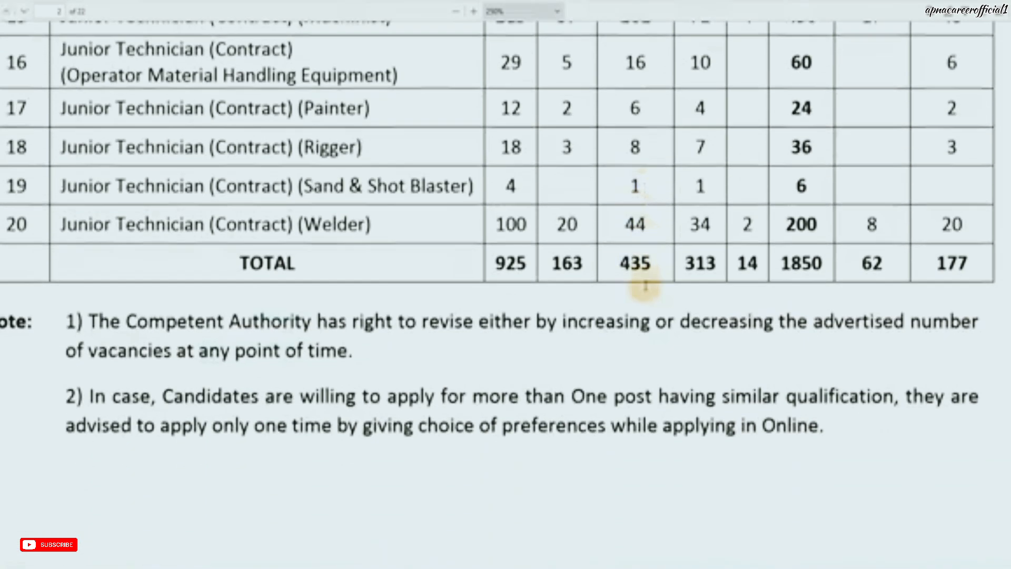
# Step: Scroll through the pages 3–4 Qualification & Experience tables and notes to page 5's AGE LIMIT
pyautogui.scroll(-15, 647, 290)
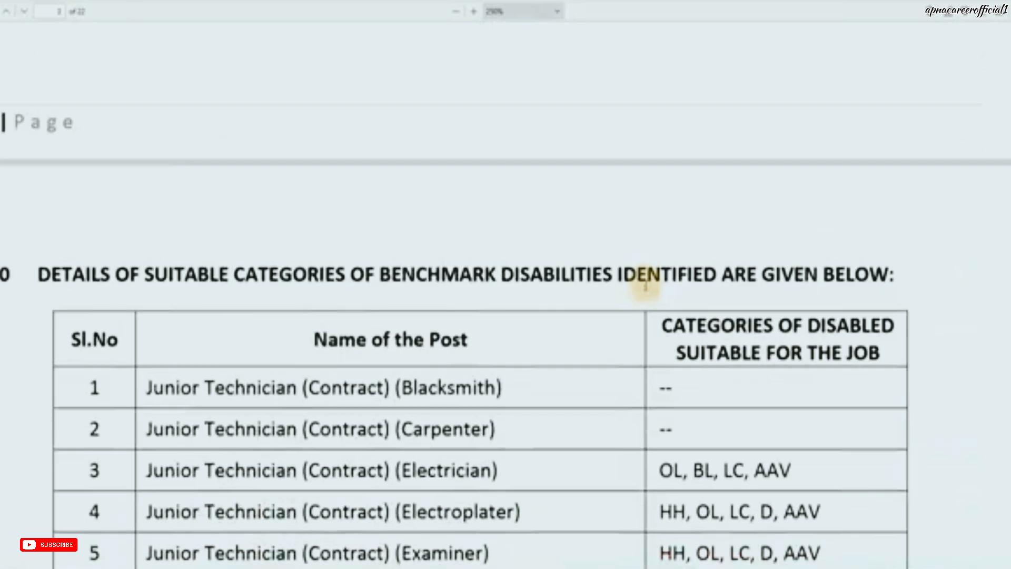
pyautogui.scroll(-5, 646, 290)
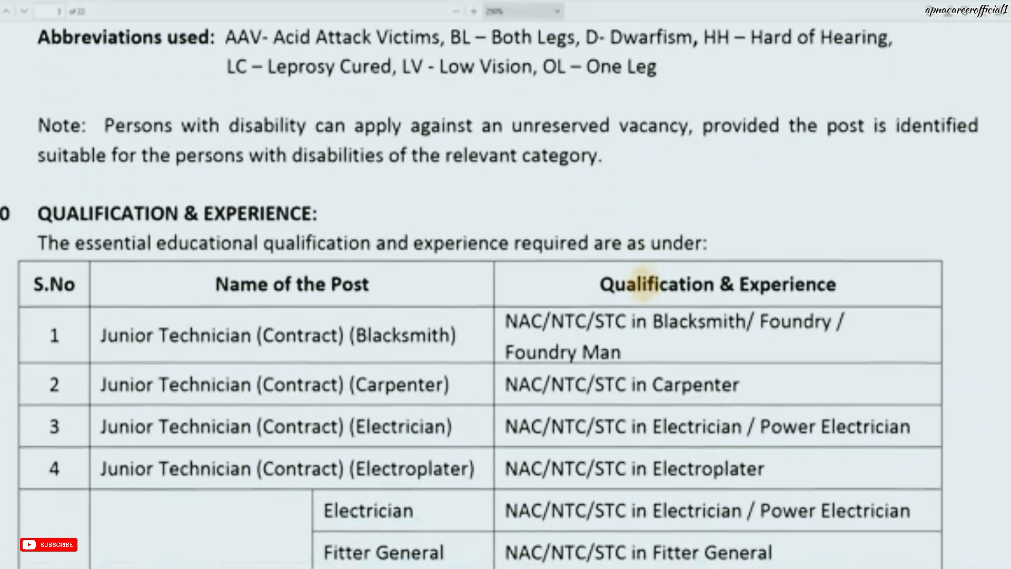
pyautogui.scroll(-2, 647, 289)
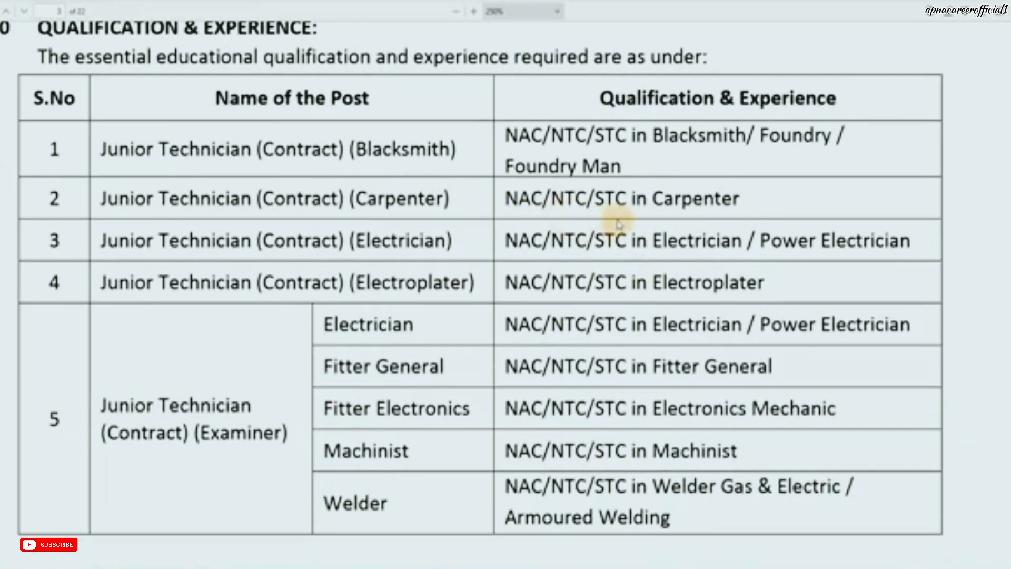
pyautogui.scroll(-5, 711, 316)
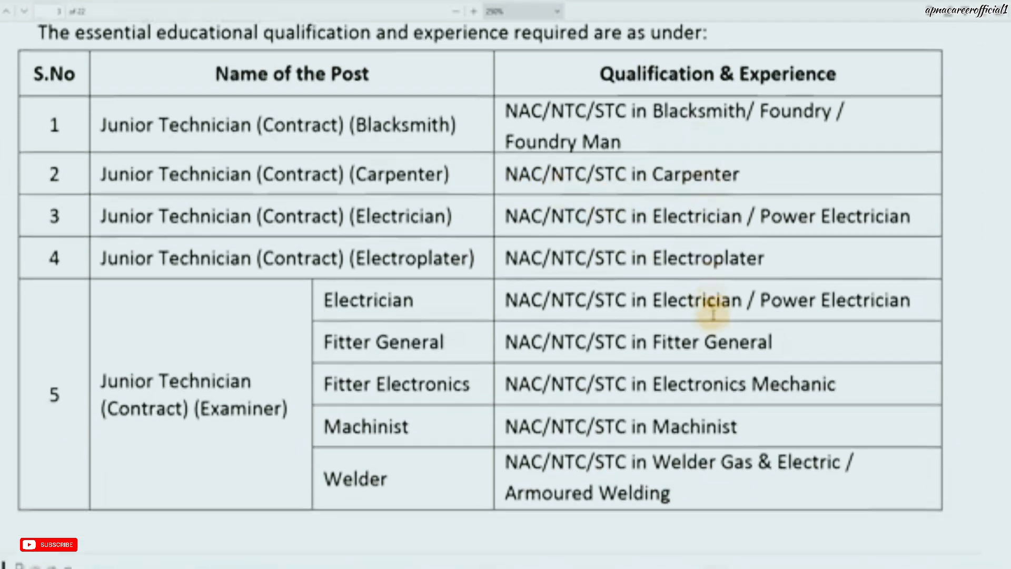
pyautogui.scroll(-5, 711, 316)
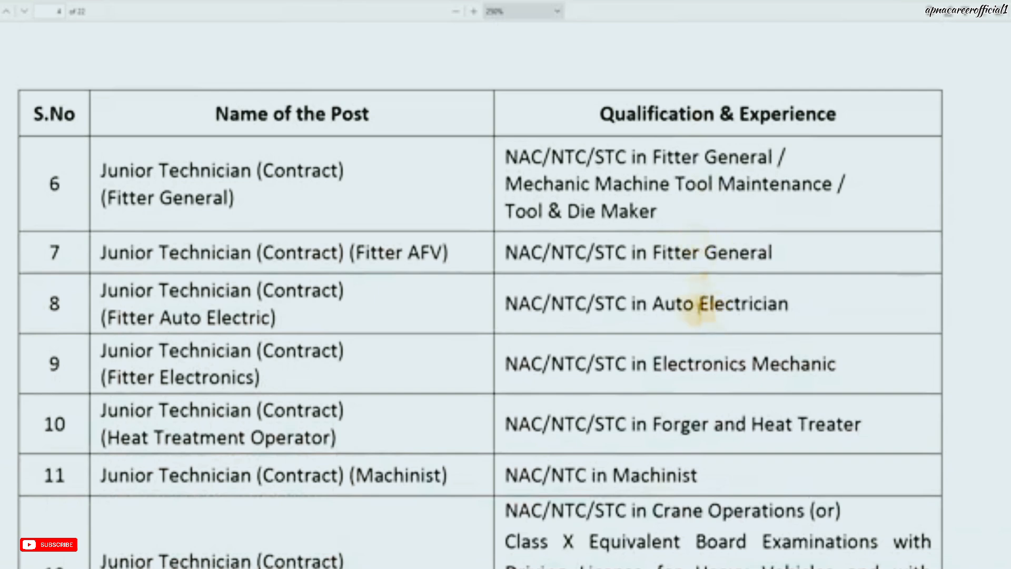
pyautogui.scroll(-4, 703, 305)
pyautogui.scroll(-1, 700, 316)
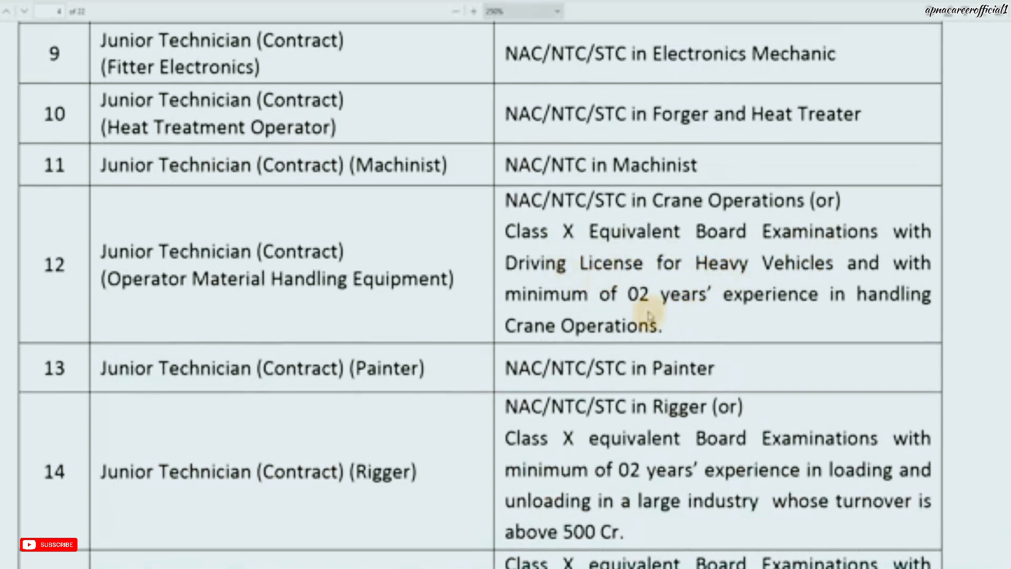
pyautogui.scroll(-4, 702, 319)
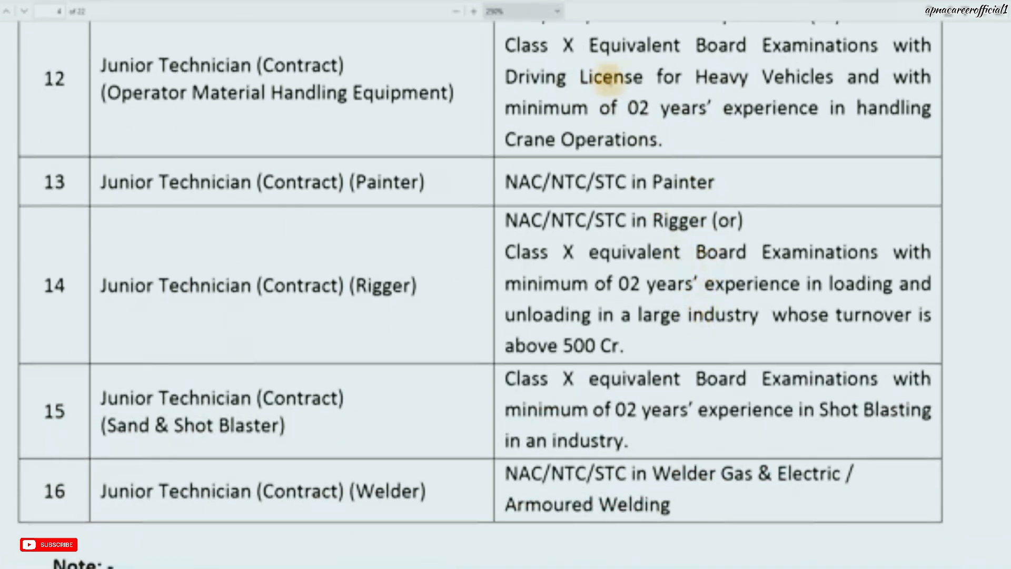
pyautogui.scroll(-14, 620, 336)
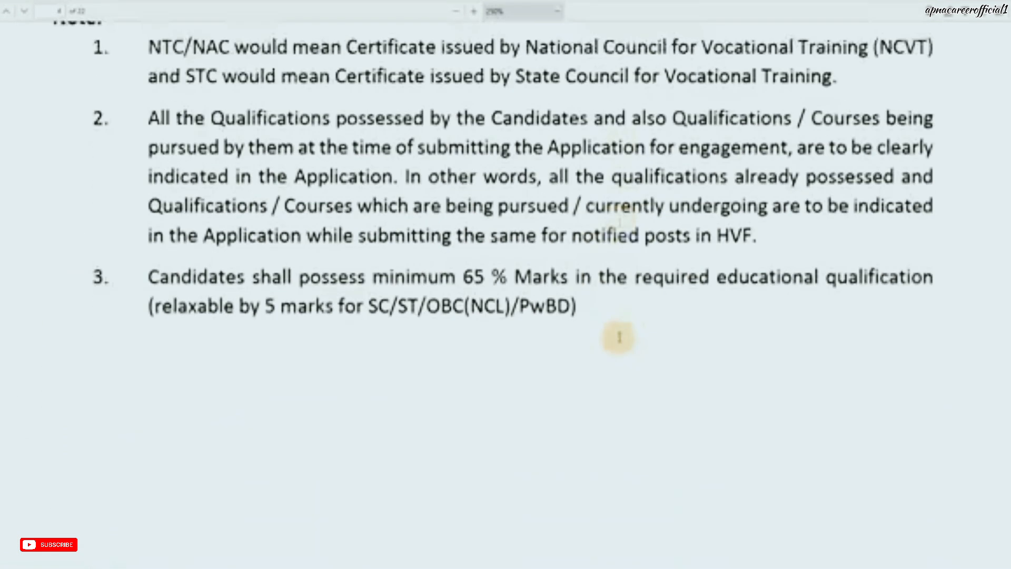
pyautogui.scroll(-9, 620, 342)
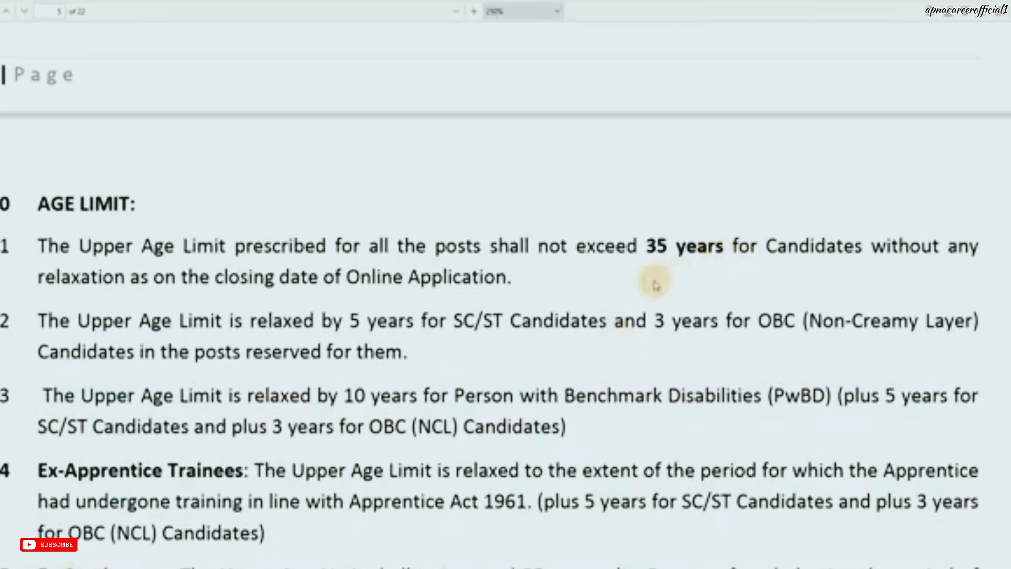
# Step: Scroll through pages 5–6 covering Age Limit, Remuneration, Benefits and Selection Procedure
pyautogui.scroll(-8, 655, 280)
pyautogui.scroll(-13, 655, 289)
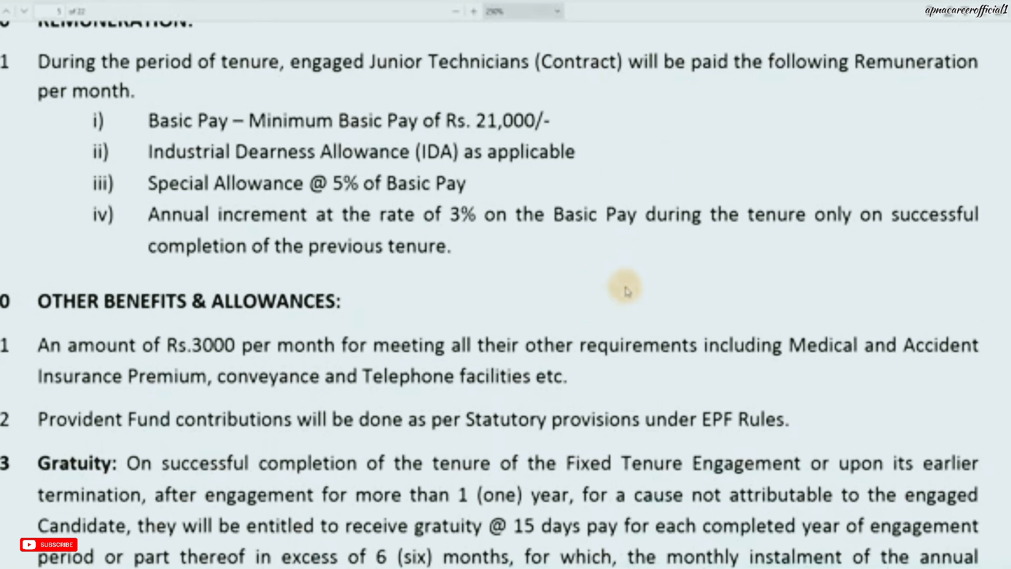
pyautogui.scroll(1, 447, 232)
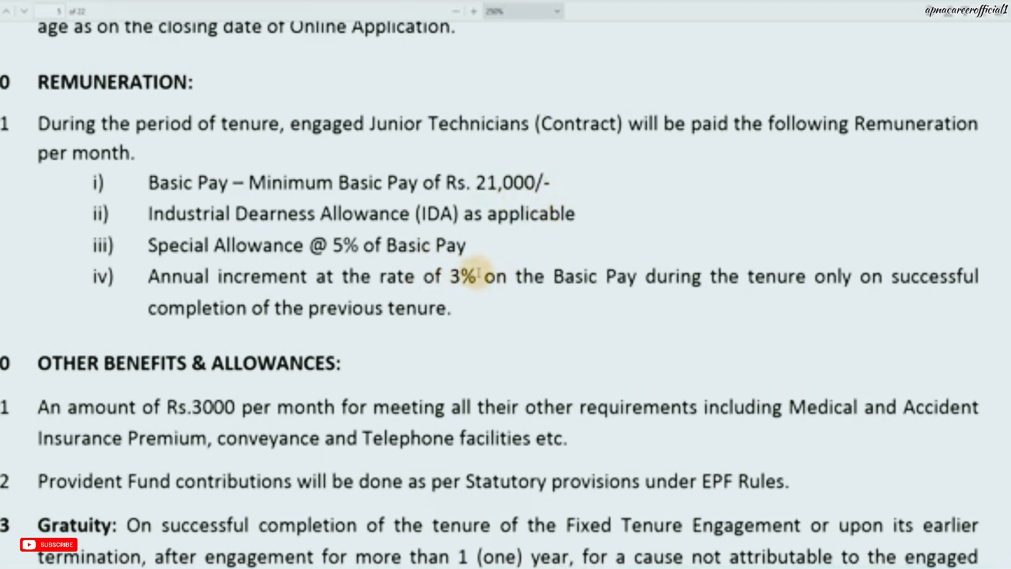
pyautogui.scroll(-3, 480, 275)
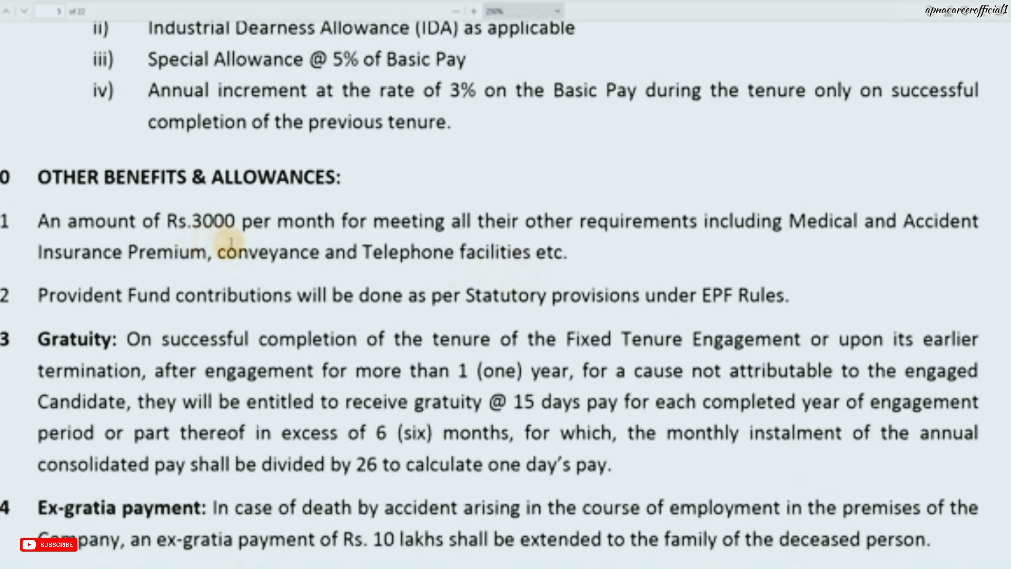
pyautogui.scroll(-9, 401, 258)
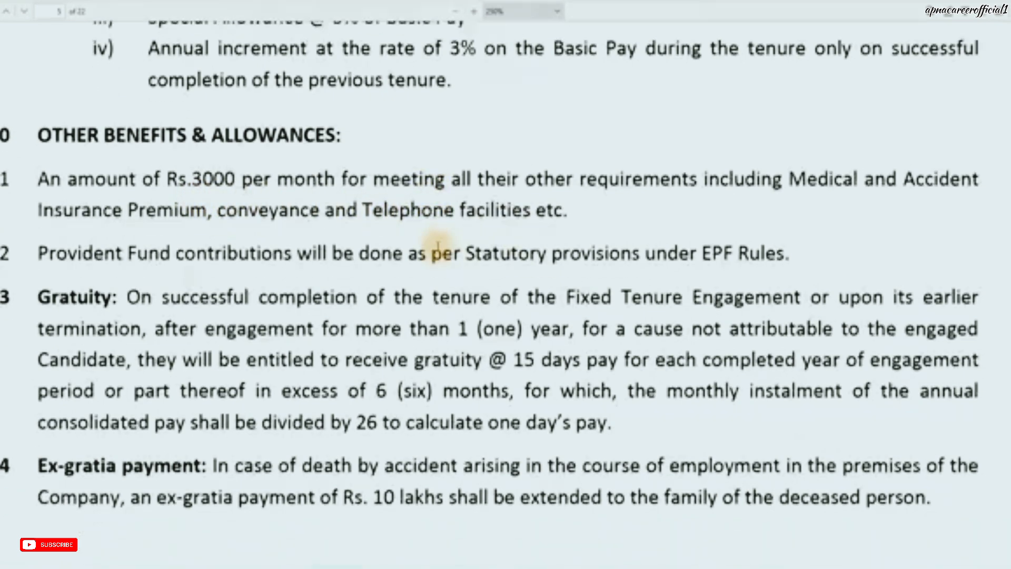
pyautogui.scroll(-2, 440, 253)
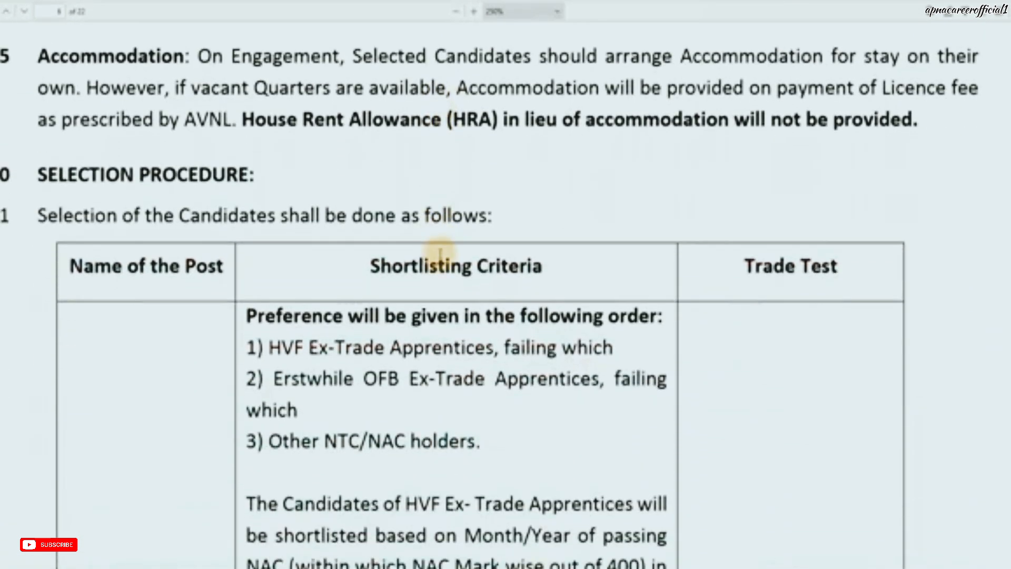
pyautogui.scroll(-6, 443, 253)
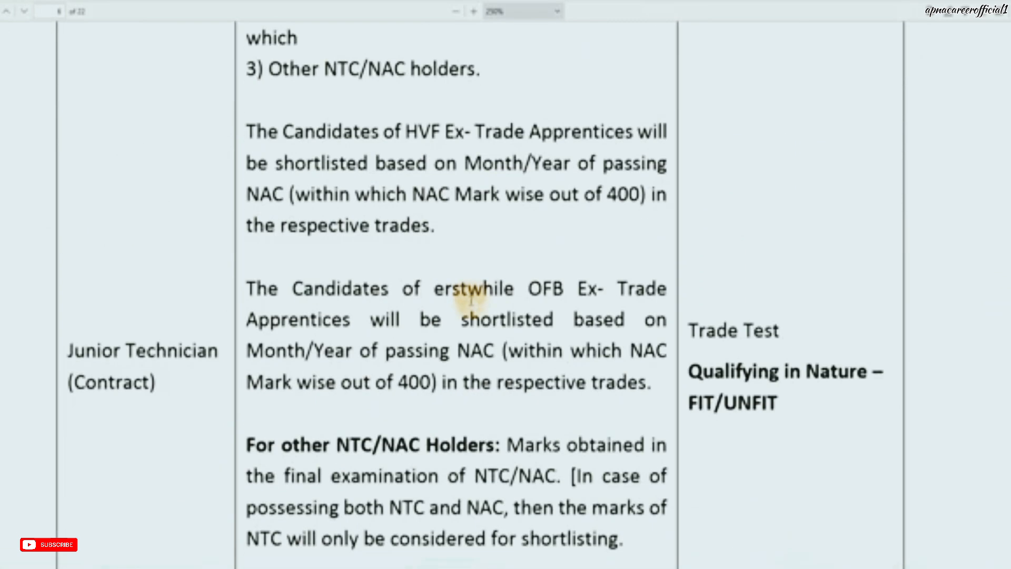
pyautogui.scroll(-8, 470, 300)
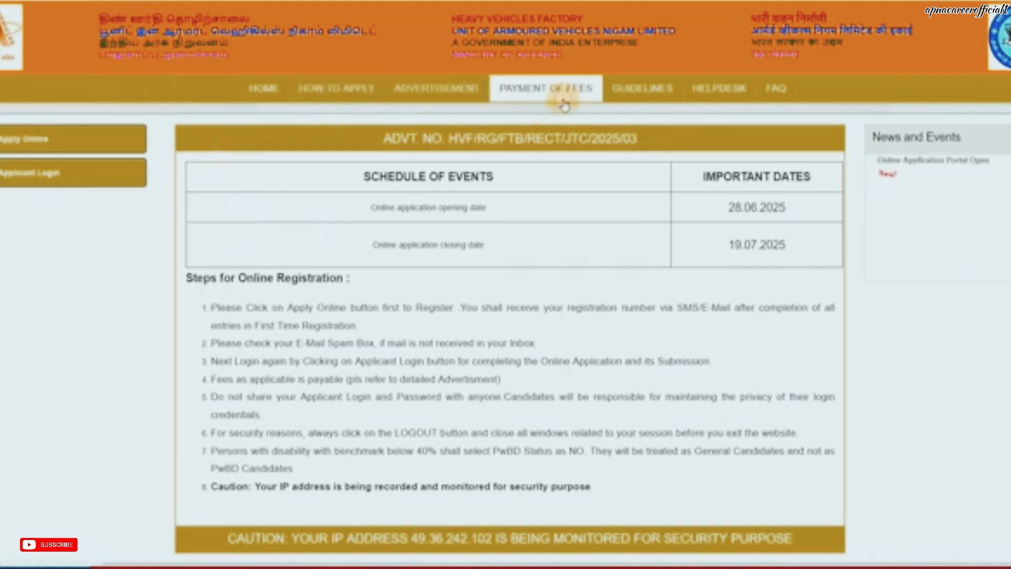
pyautogui.click(548, 92)
pyautogui.scroll(-3, 537, 274)
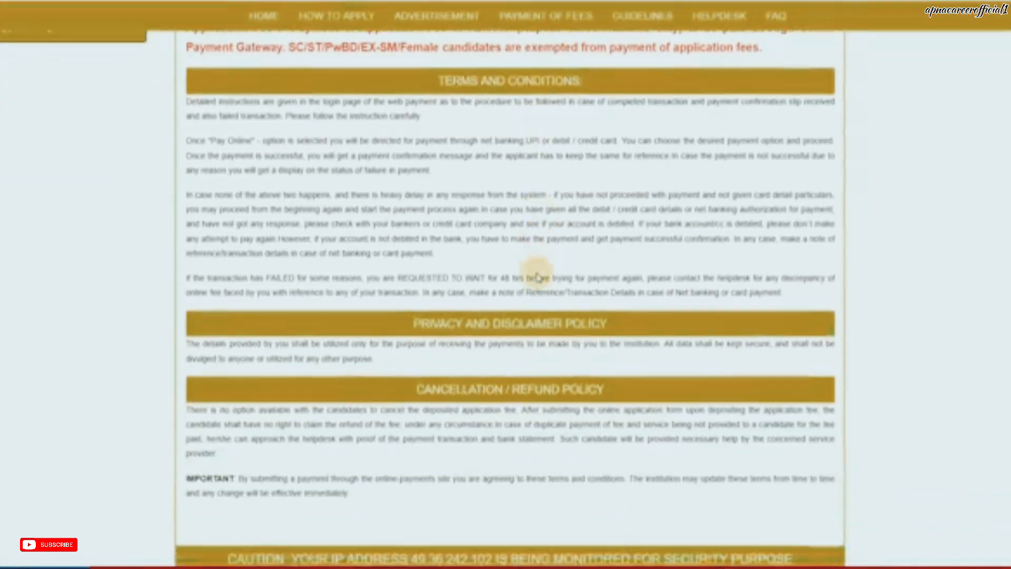
pyautogui.scroll(-2, 491, 233)
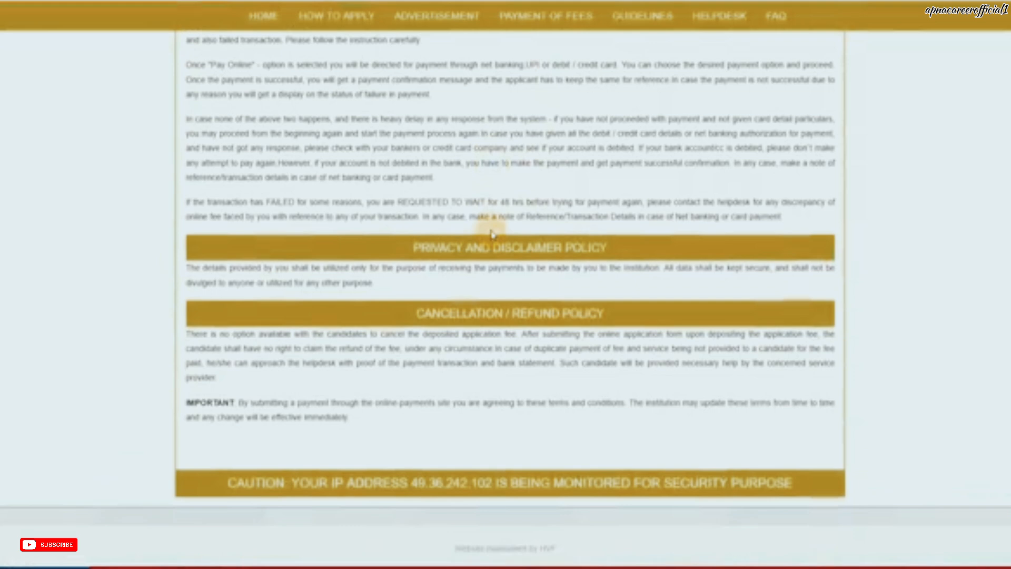
pyautogui.scroll(3, 491, 234)
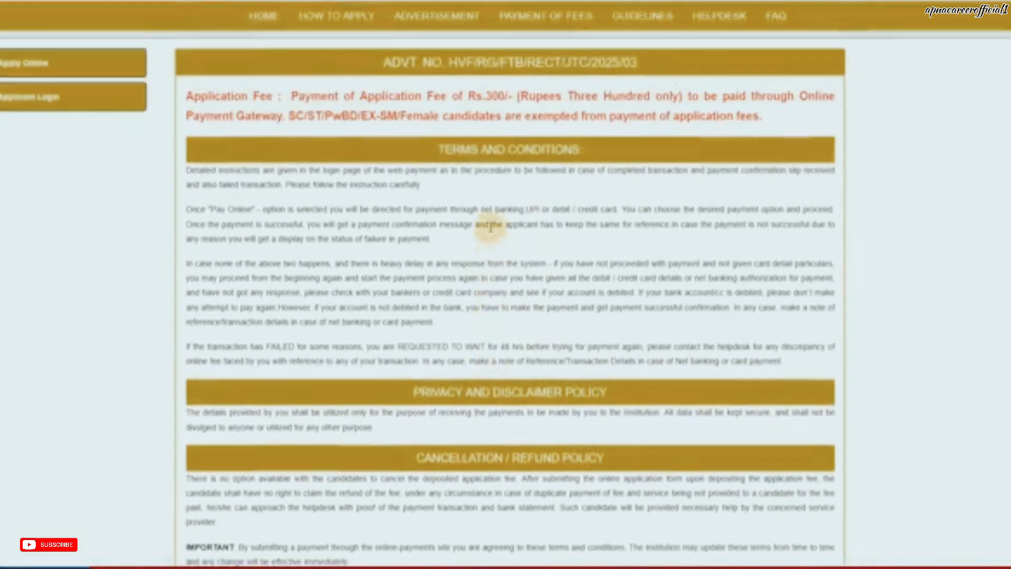
pyautogui.scroll(2, 117, 295)
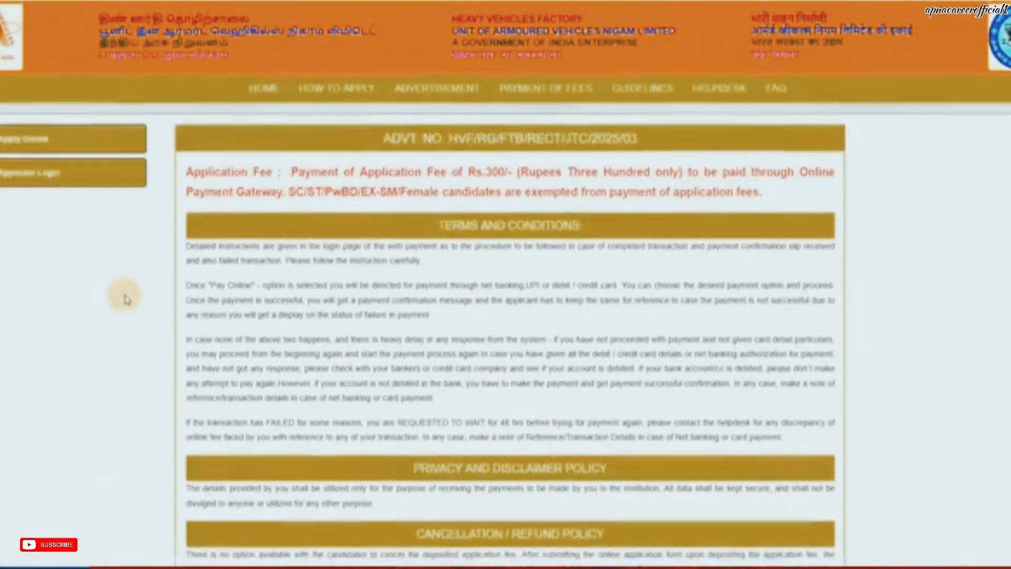
# Step: Open the First Time Registration form and enter the applicant's name
pyautogui.click(63, 153)
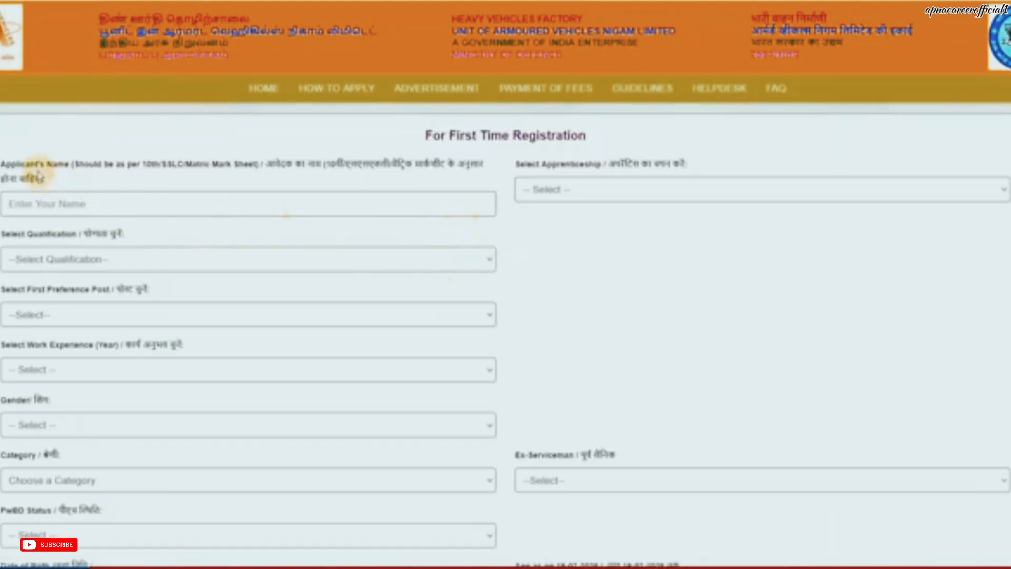
pyautogui.moveTo(131, 164); pyautogui.dragTo(227, 165)
pyautogui.click(243, 167)
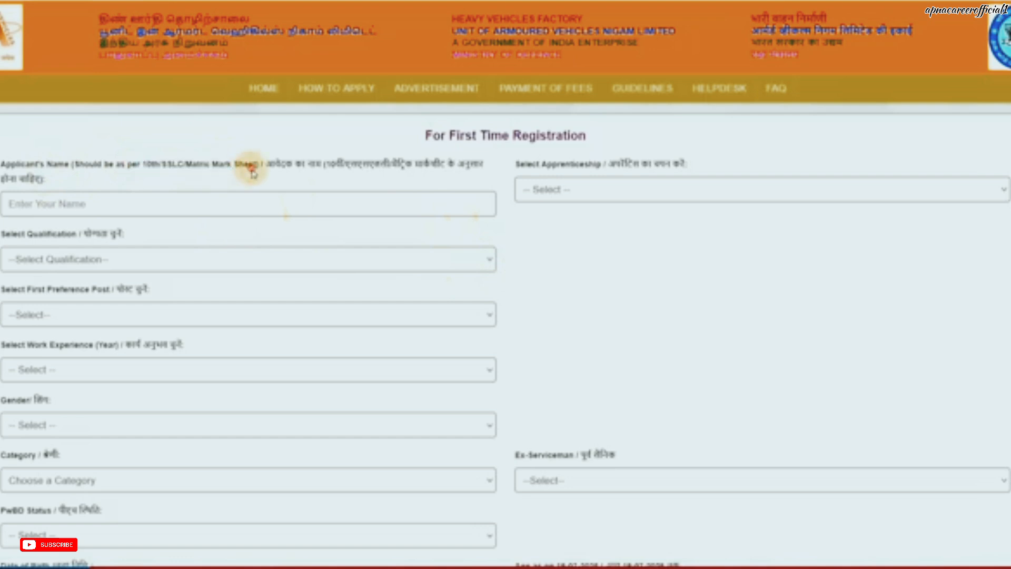
pyautogui.click(168, 202)
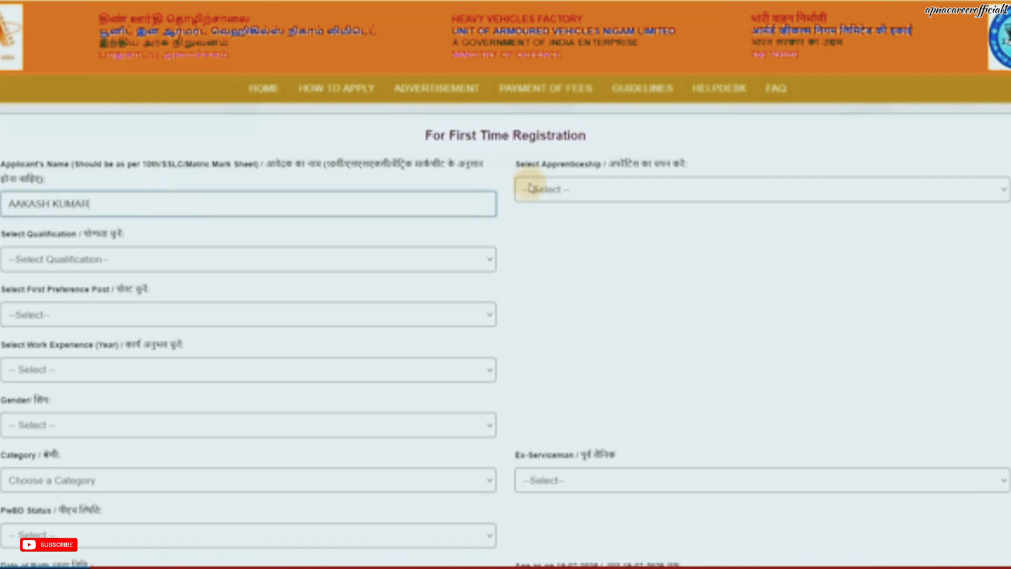
# Step: Set apprenticeship to Other NTC/NAC/Class Xth CERTIFICATE HOLDERS instead of HVF EX- TRADE APPRENTICES
pyautogui.click(564, 193)
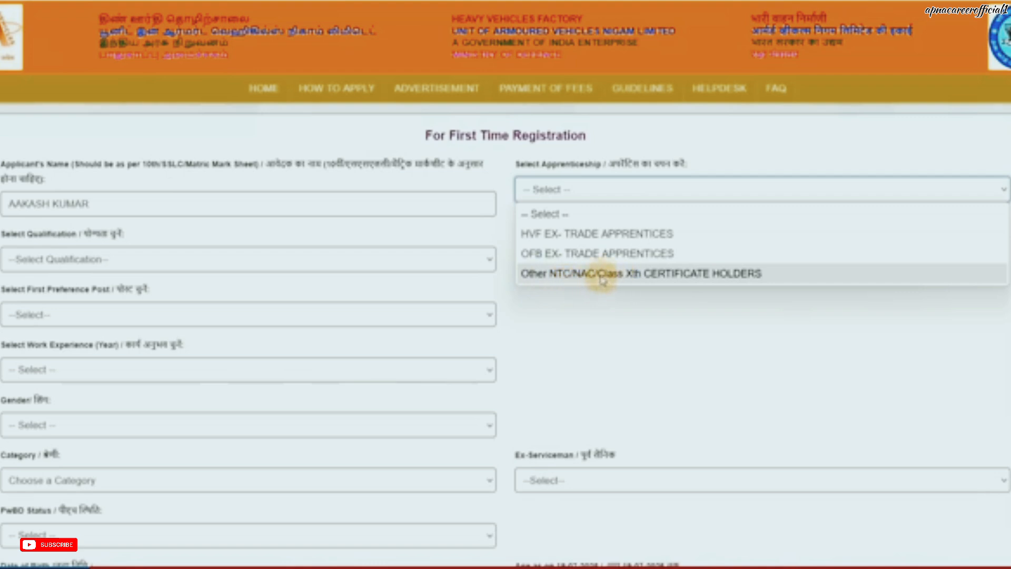
pyautogui.click(573, 233)
pyautogui.click(556, 197)
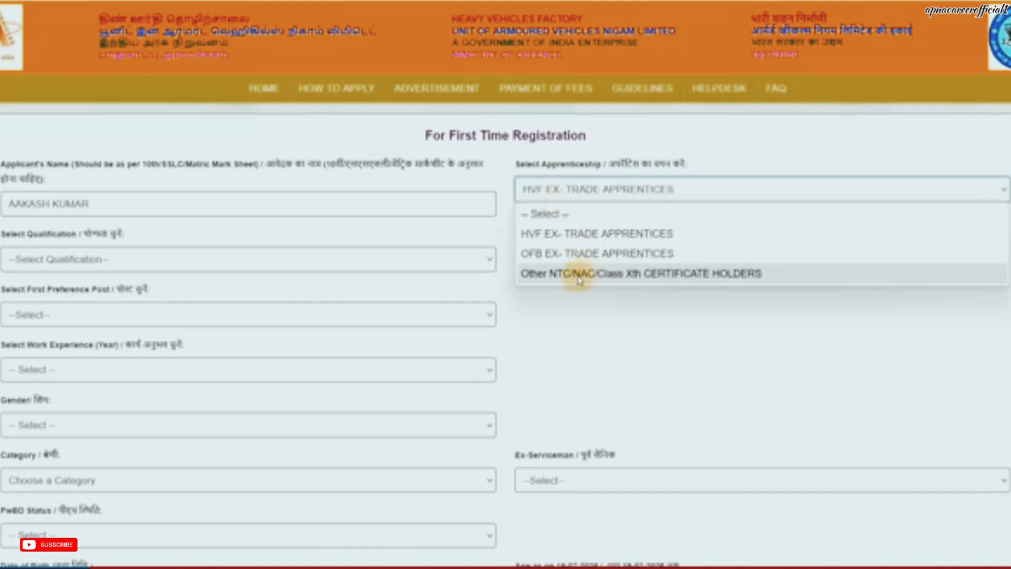
pyautogui.click(569, 278)
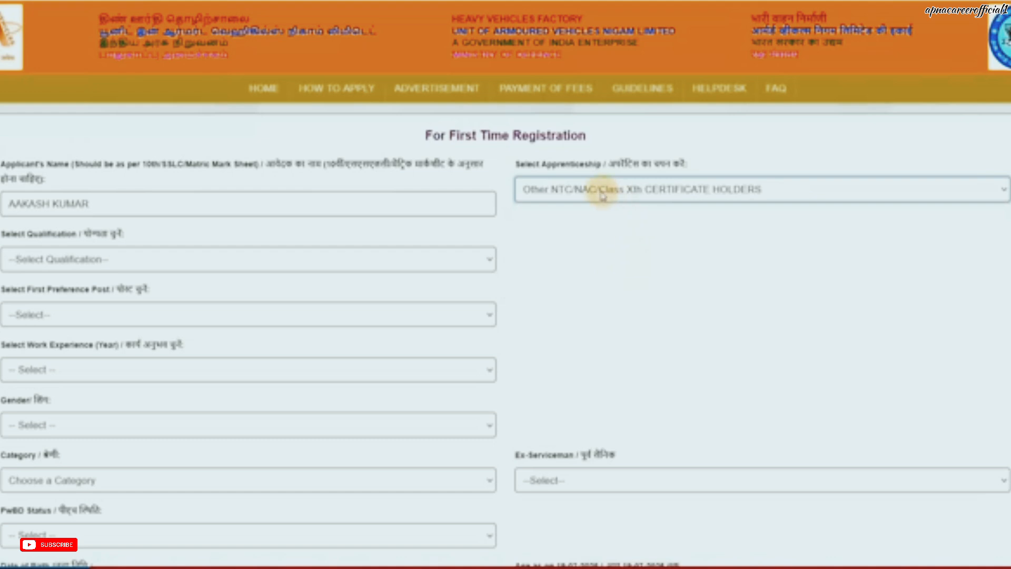
# Step: Choose NAC/NTC in Carpenter as qualification and a 12-month ex-apprentice period
pyautogui.scroll(-1, 304, 242)
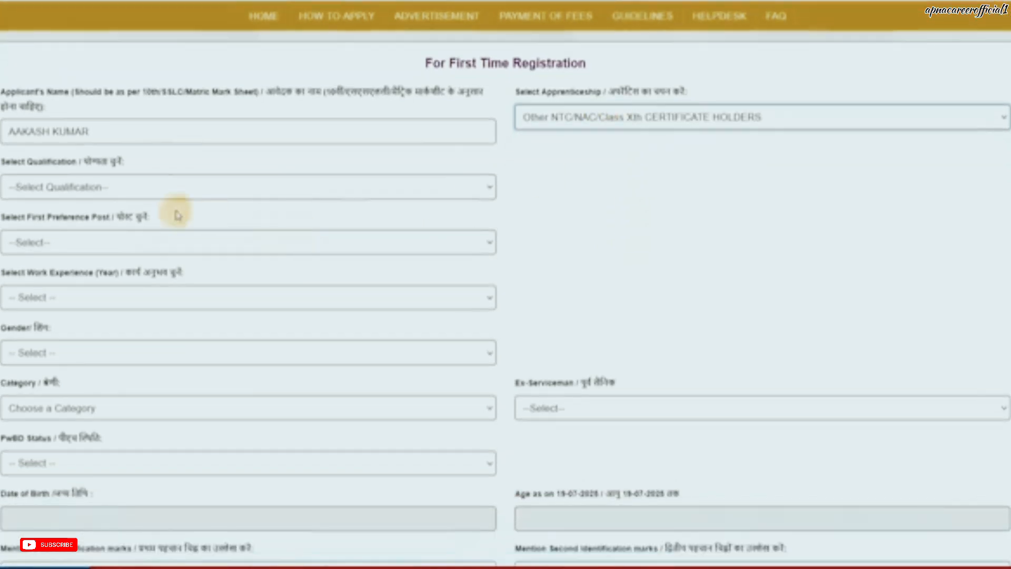
pyautogui.click(140, 188)
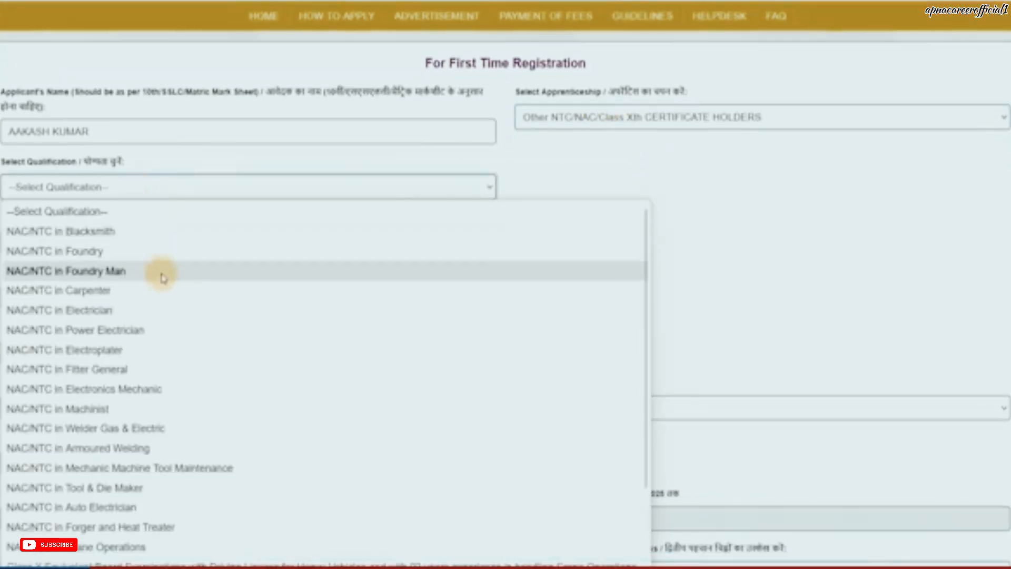
pyautogui.scroll(-2, 161, 306)
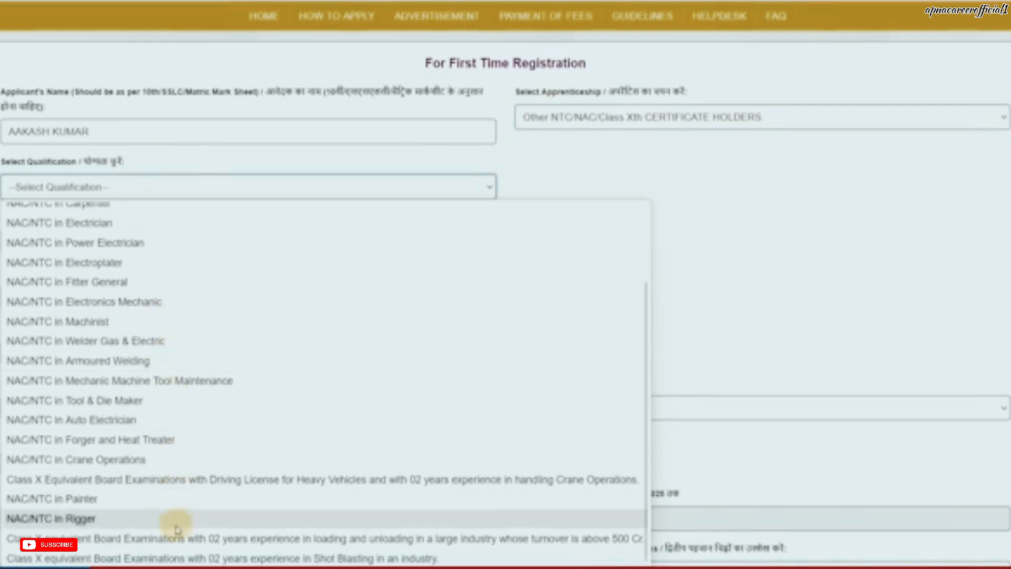
pyautogui.scroll(2, 175, 545)
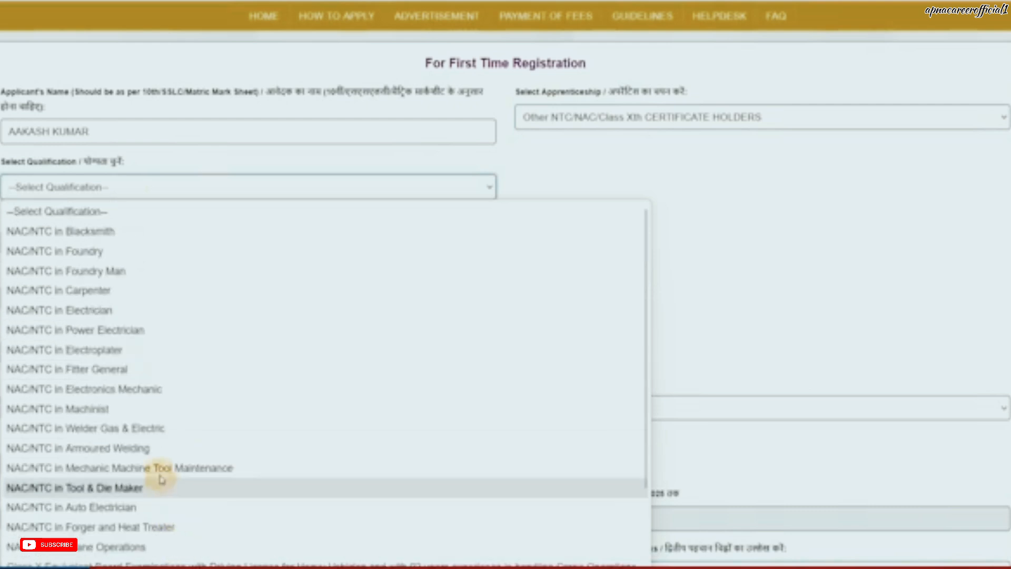
pyautogui.click(105, 297)
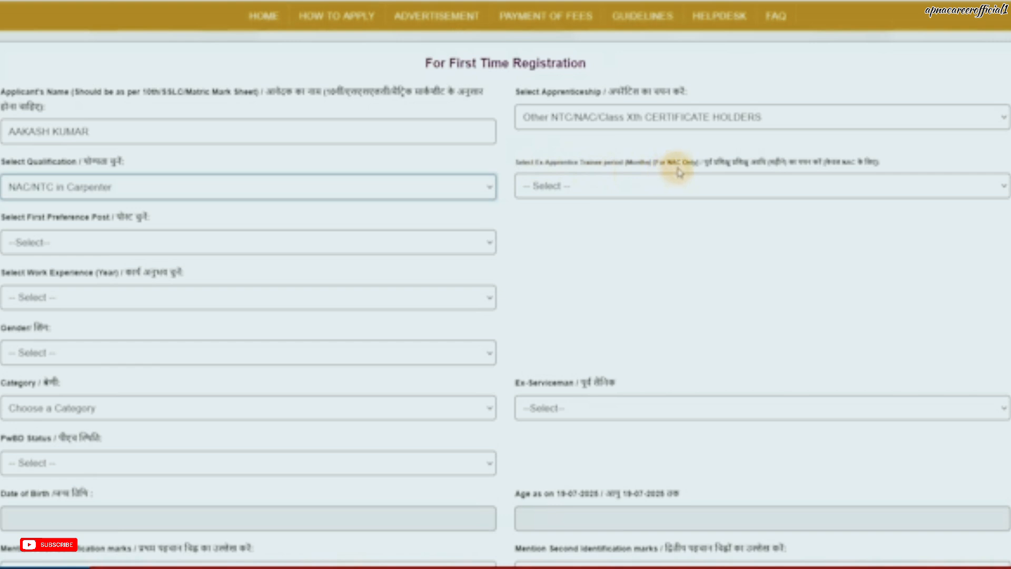
pyautogui.click(665, 191)
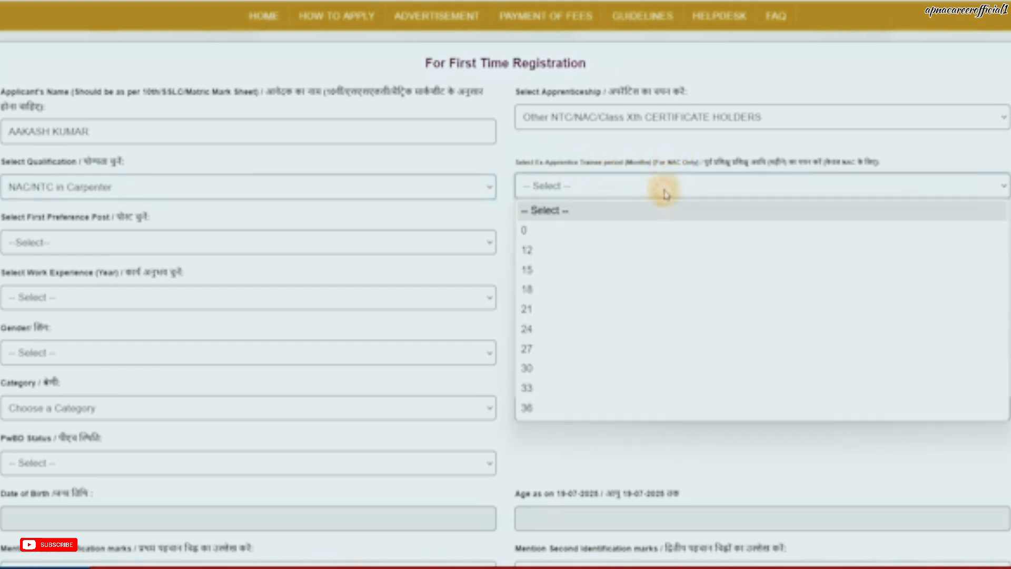
pyautogui.click(611, 251)
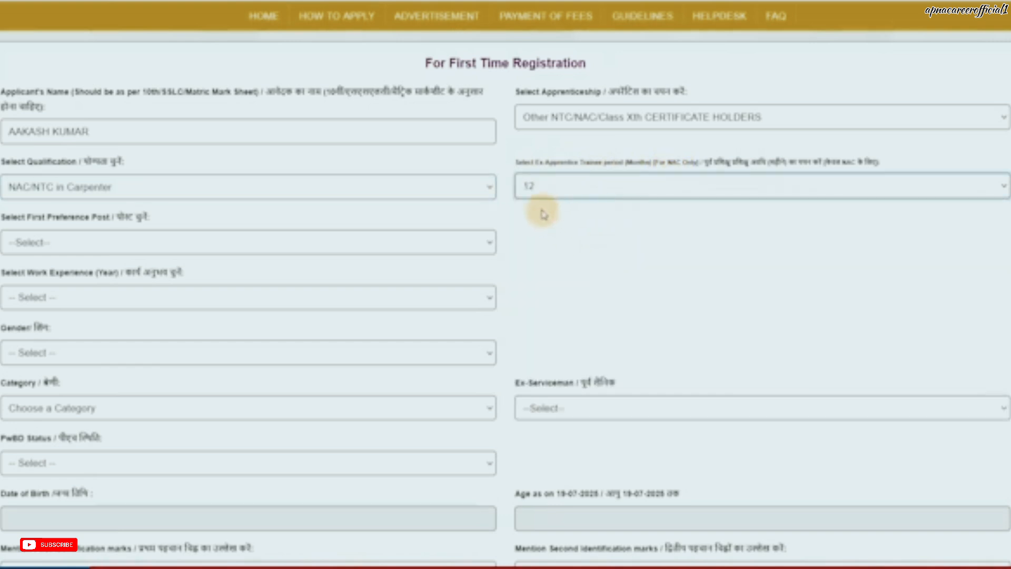
# Step: Set first preference to Junior Technician (Contract) (Carpenter) and work experience to 0 years
pyautogui.click(155, 244)
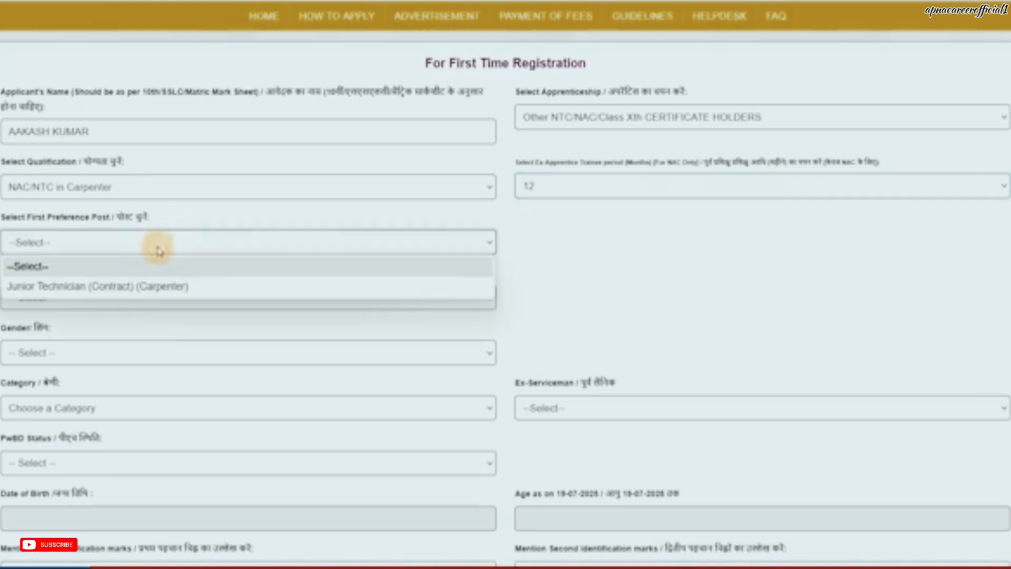
pyautogui.click(113, 292)
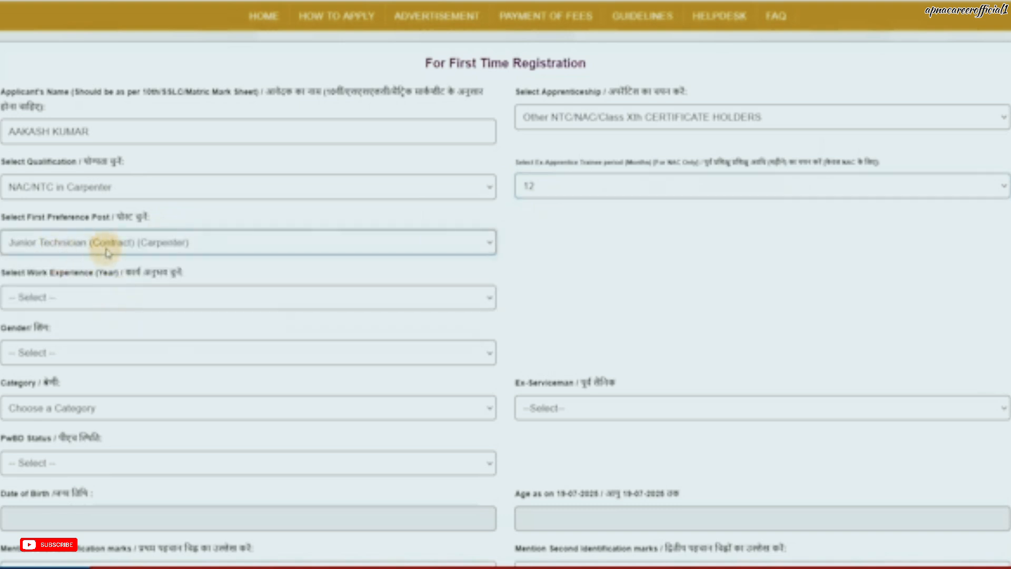
pyautogui.click(85, 293)
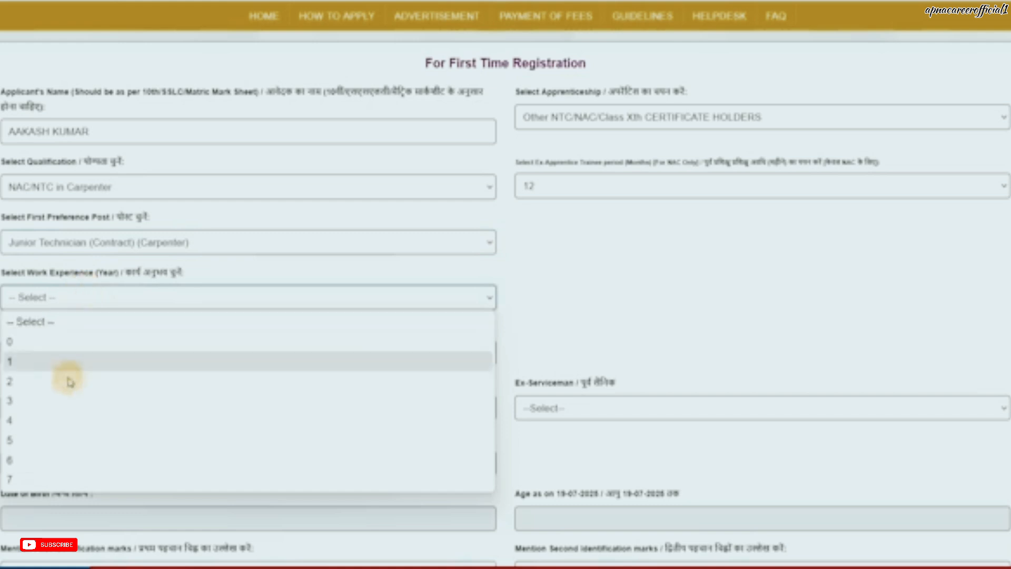
pyautogui.click(27, 341)
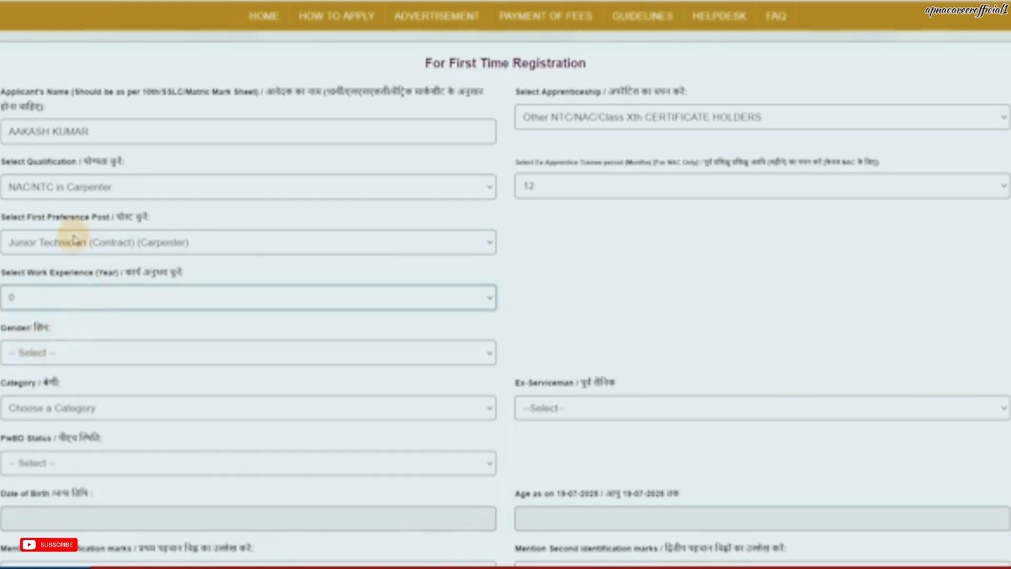
# Step: Try the Class X crane operations qualification, Operator Material Handling Equipment post and 2 years' experience
pyautogui.click(62, 189)
pyautogui.scroll(-2, 127, 332)
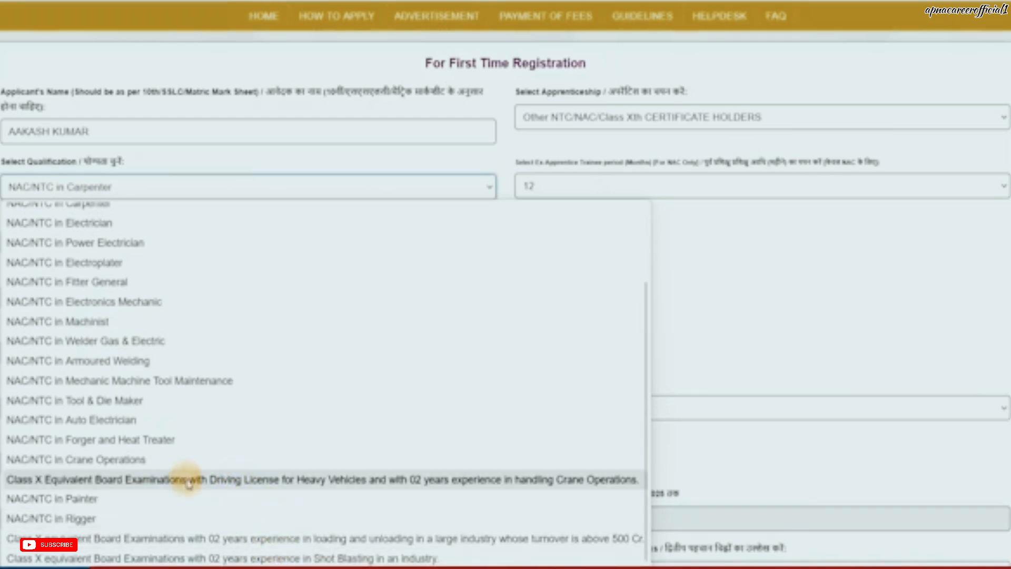
pyautogui.click(207, 481)
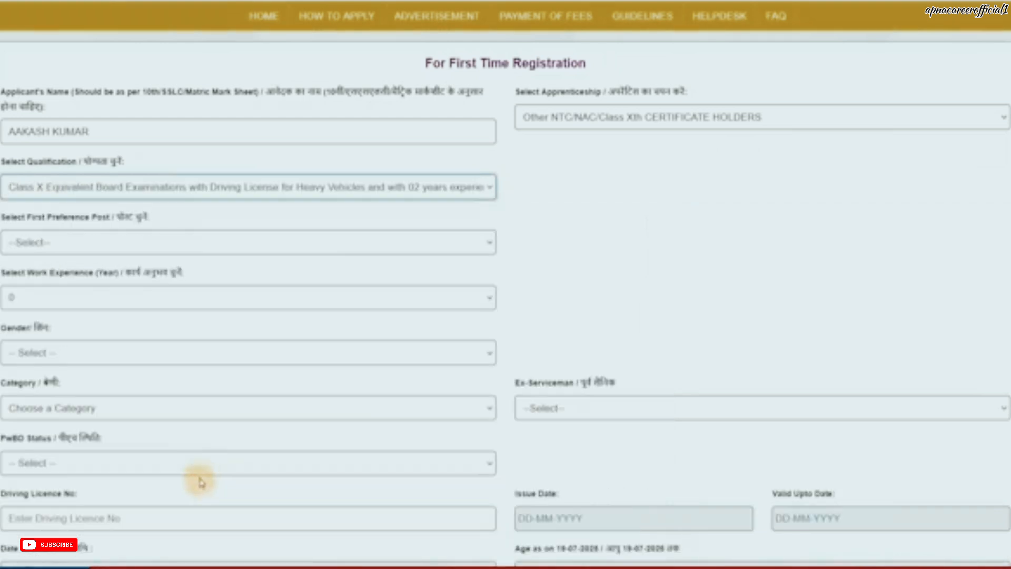
pyautogui.click(188, 248)
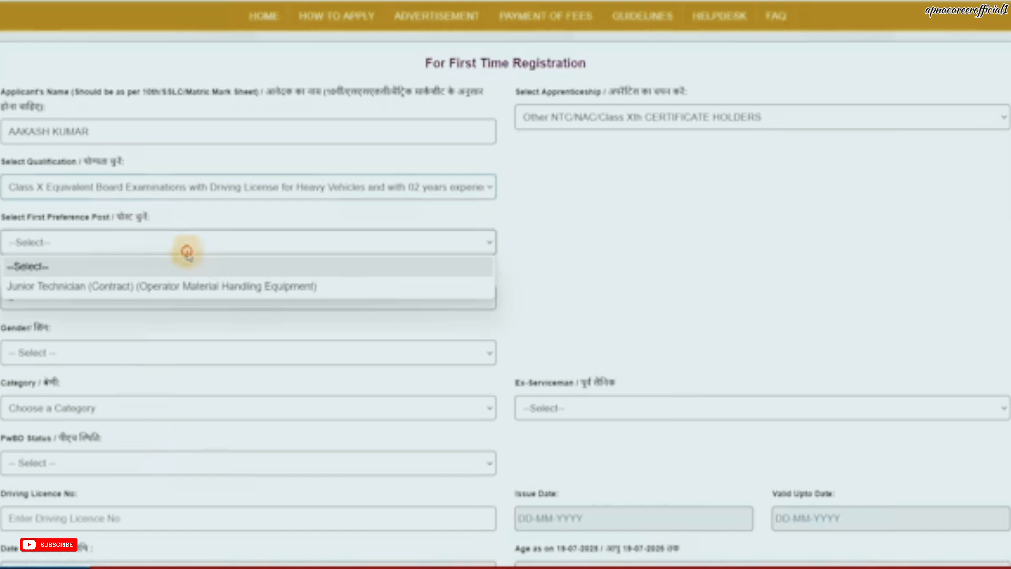
pyautogui.click(153, 287)
pyautogui.click(203, 295)
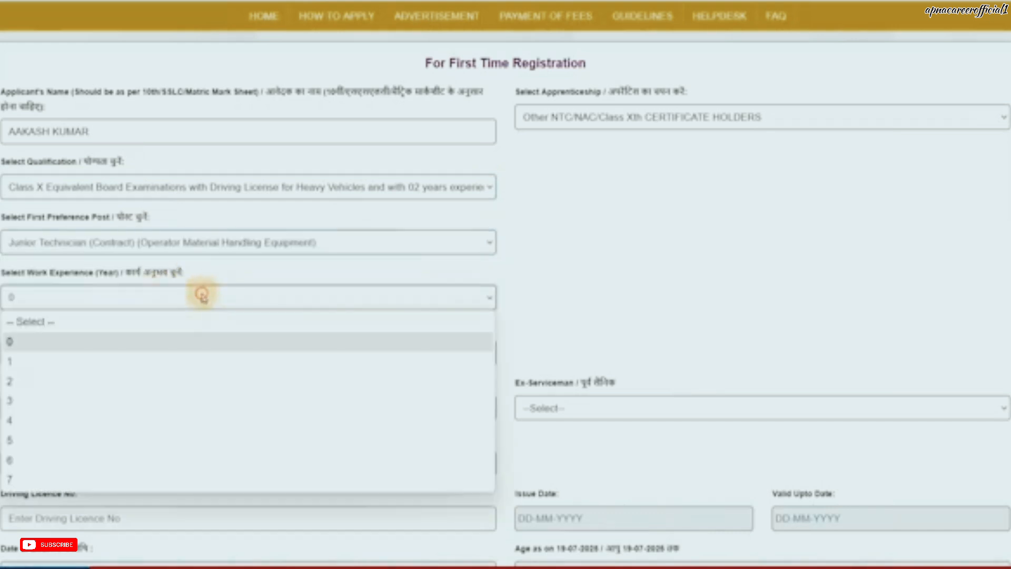
pyautogui.click(153, 380)
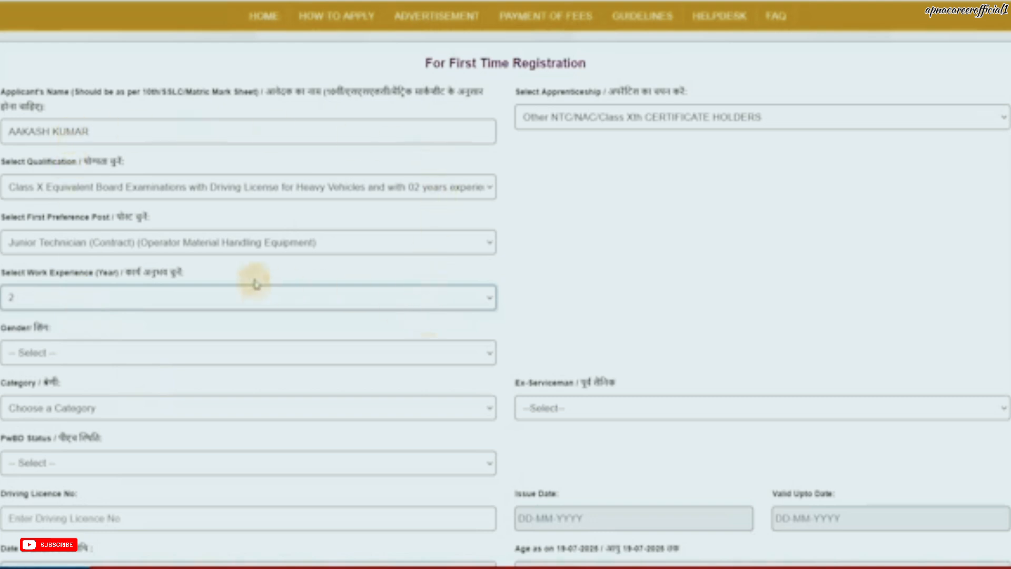
# Step: Switch back to NAC/NTC in Carpenter with the Junior Technician (Contract) (Carpenter) post
pyautogui.click(169, 190)
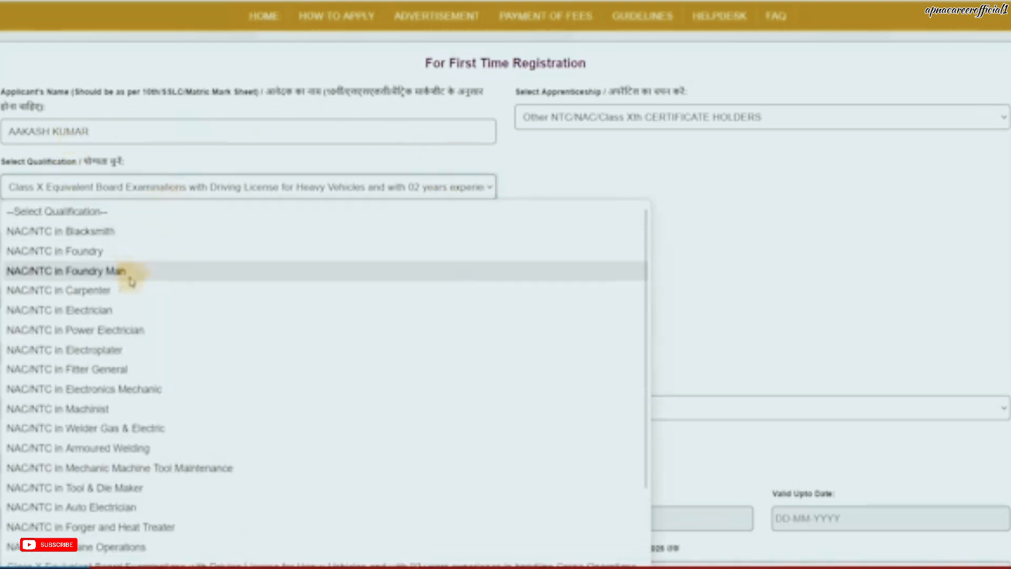
pyautogui.click(128, 292)
pyautogui.click(112, 248)
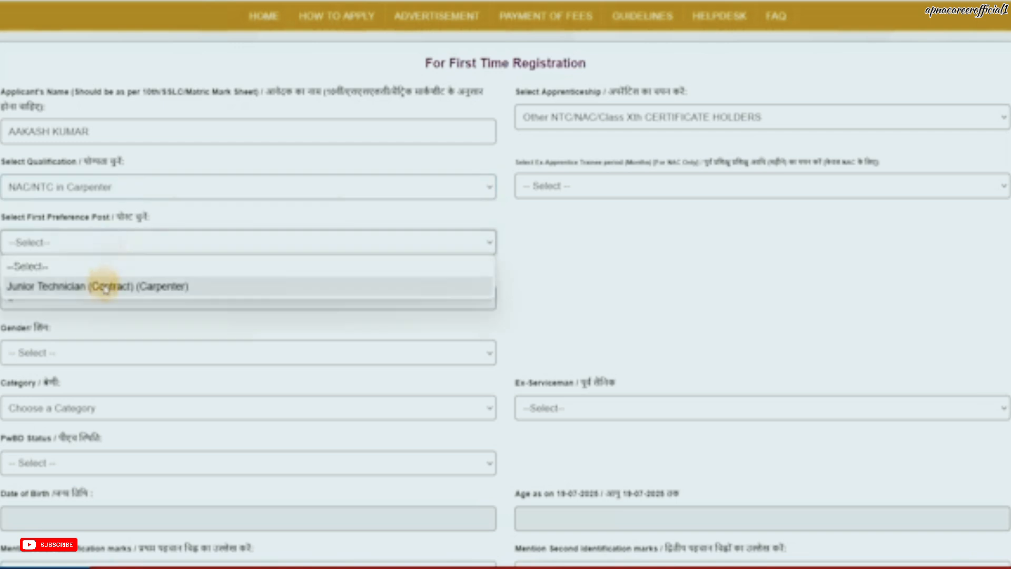
pyautogui.click(101, 286)
# Step: Set the ex-apprentice period to 12 months and work experience to 0 years again
pyautogui.click(540, 193)
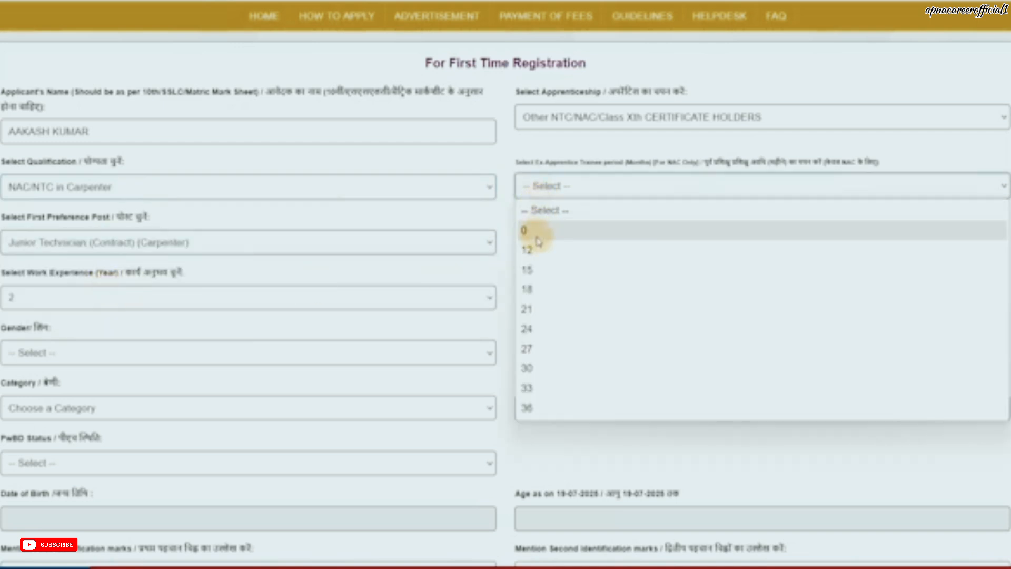
pyautogui.click(533, 231)
pyautogui.click(533, 192)
pyautogui.click(537, 249)
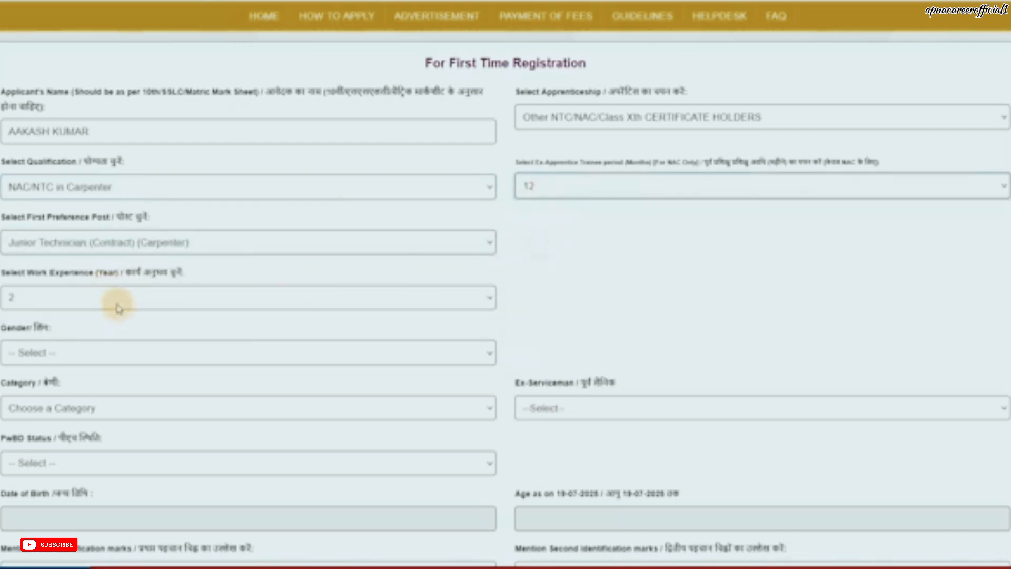
pyautogui.click(112, 298)
pyautogui.click(63, 345)
# Step: Set gender to MALE and category to OBC-NCL
pyautogui.click(65, 350)
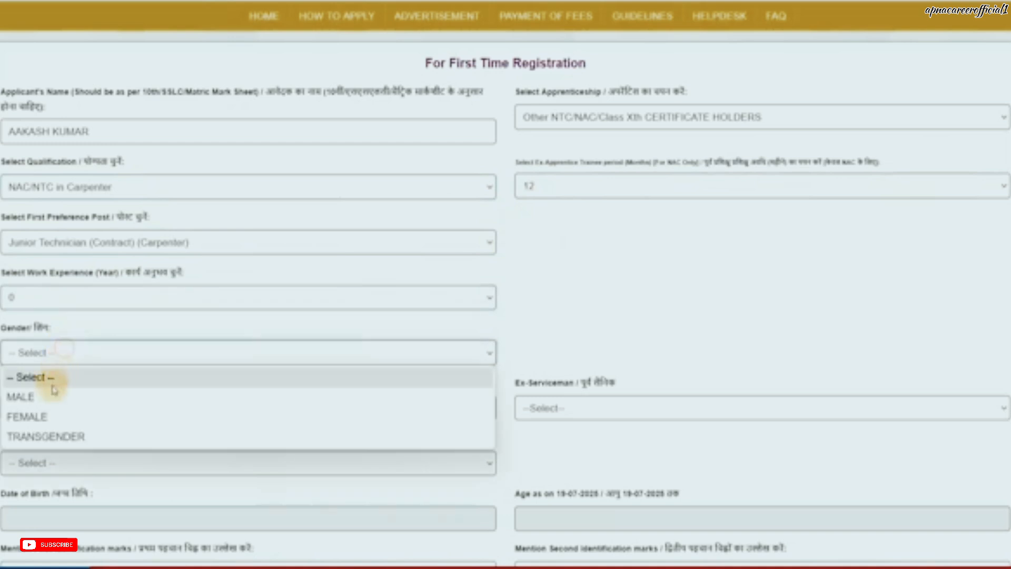
pyautogui.click(47, 396)
pyautogui.scroll(-4, 149, 293)
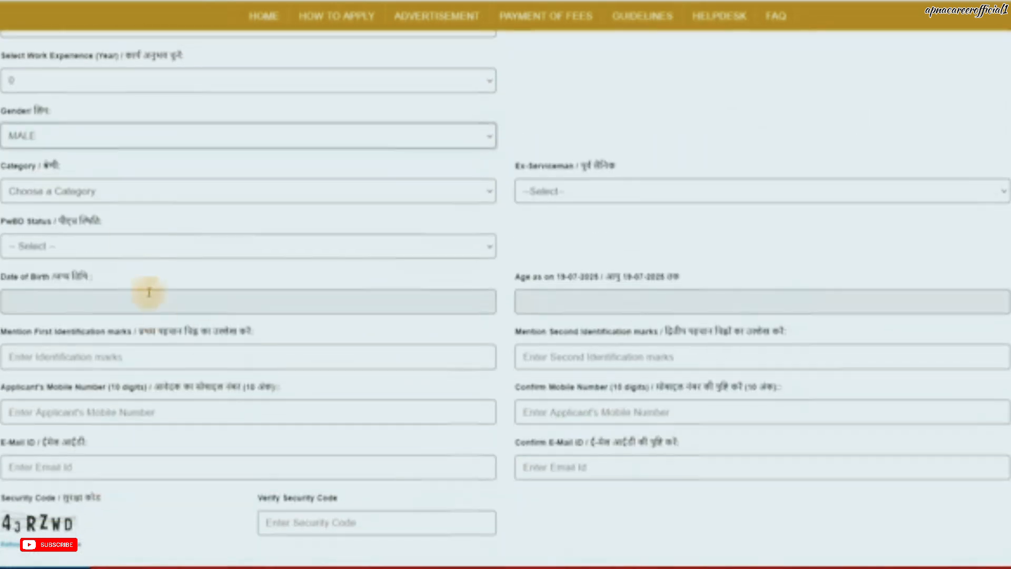
pyautogui.click(102, 205)
pyautogui.click(88, 200)
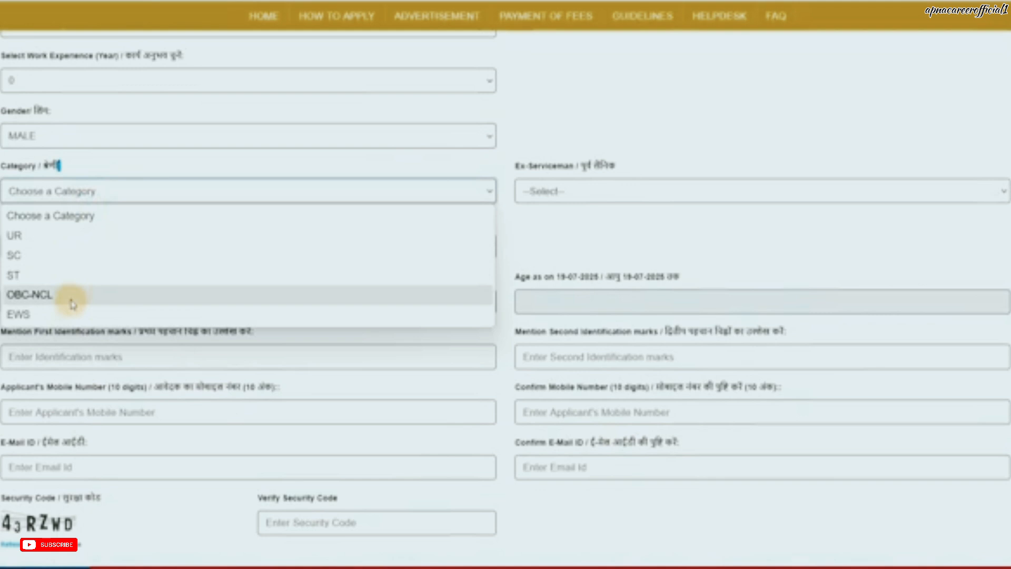
pyautogui.click(72, 303)
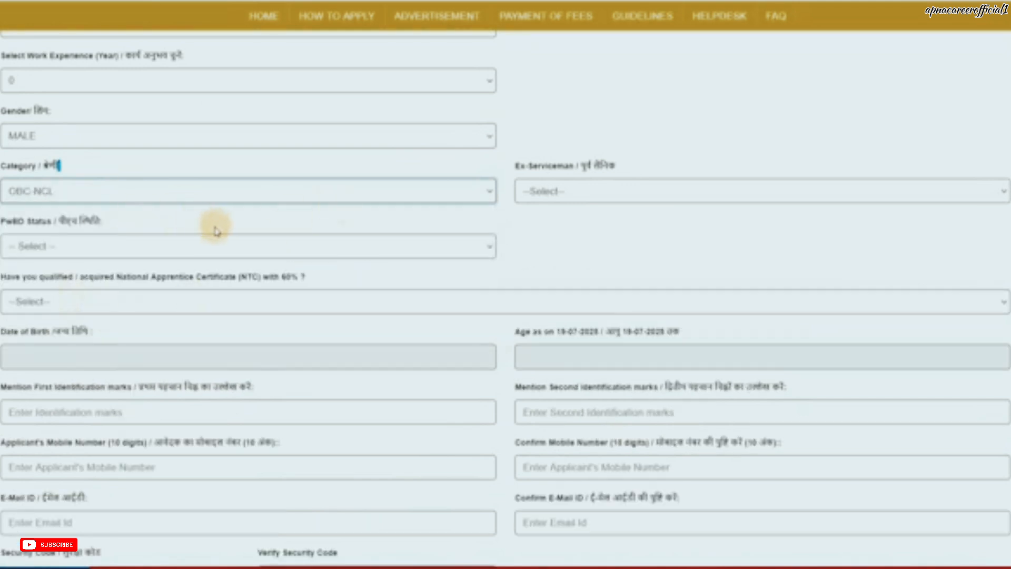
# Step: Set Ex-Serviceman to NO after briefly trying YES with Indian Army service
pyautogui.click(553, 196)
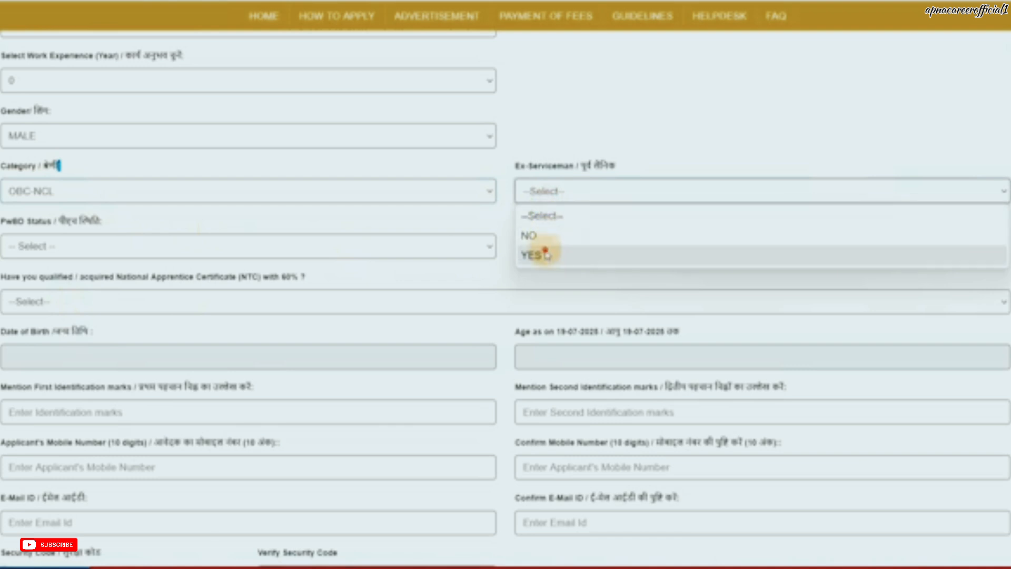
pyautogui.click(547, 254)
pyautogui.click(128, 256)
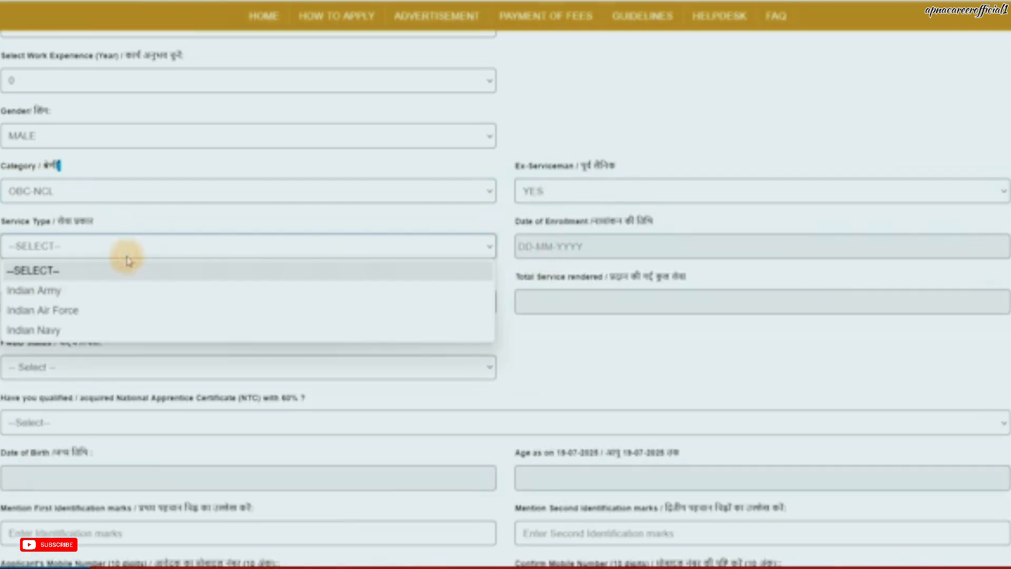
pyautogui.click(120, 293)
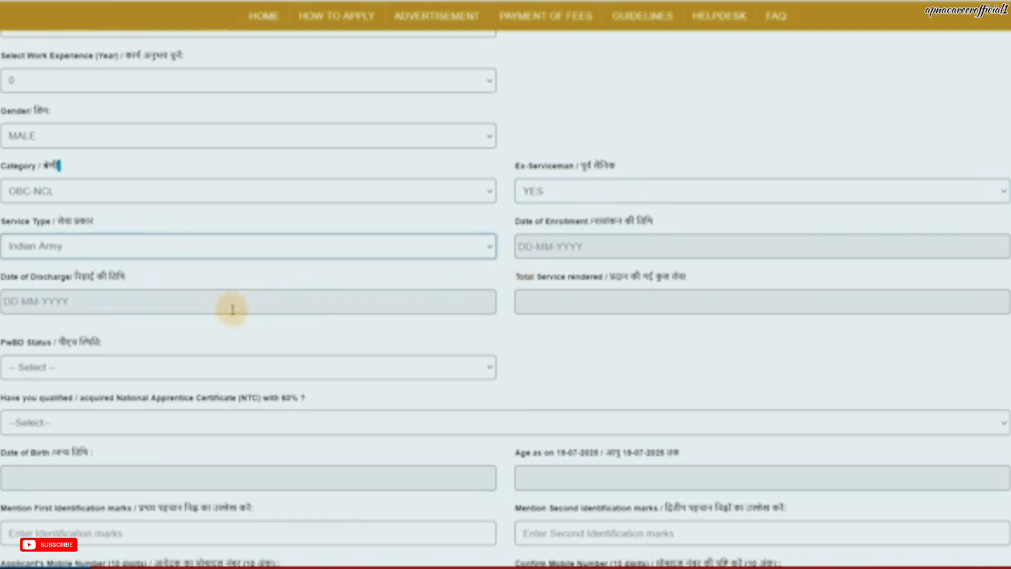
pyautogui.click(558, 192)
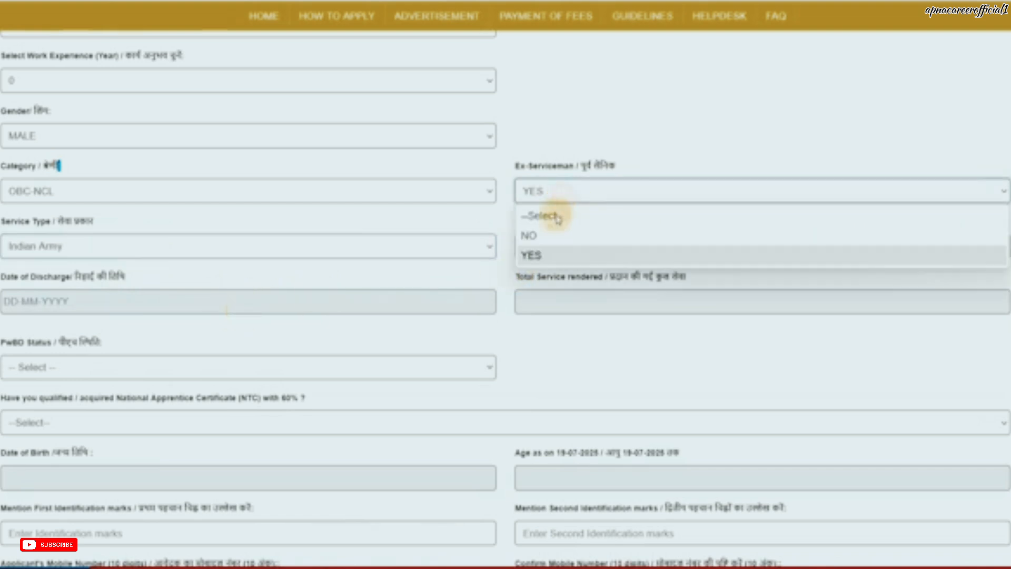
pyautogui.click(550, 235)
# Step: Set PwBD status to NO after briefly choosing YES
pyautogui.scroll(-2, 558, 235)
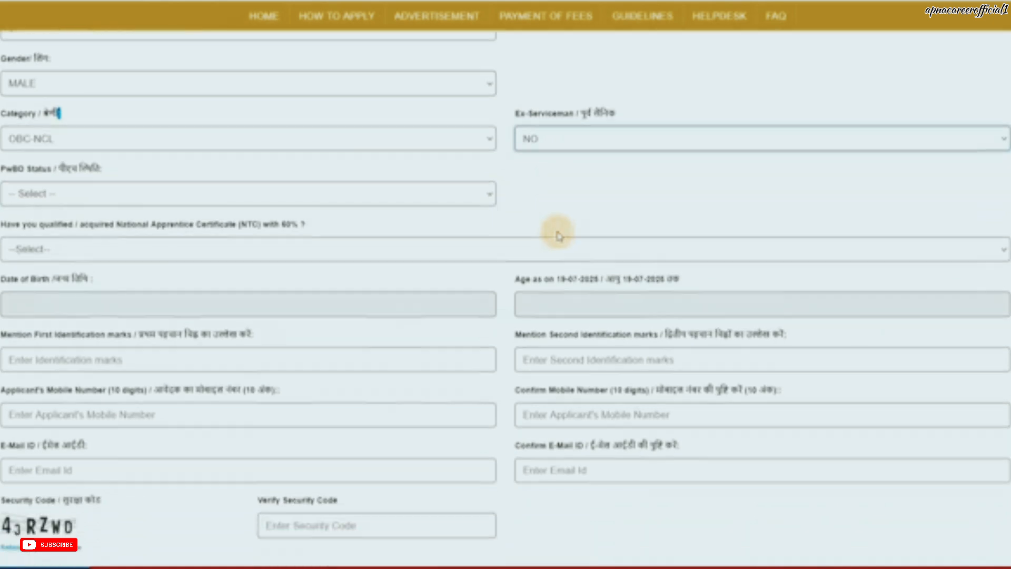
pyautogui.click(70, 178)
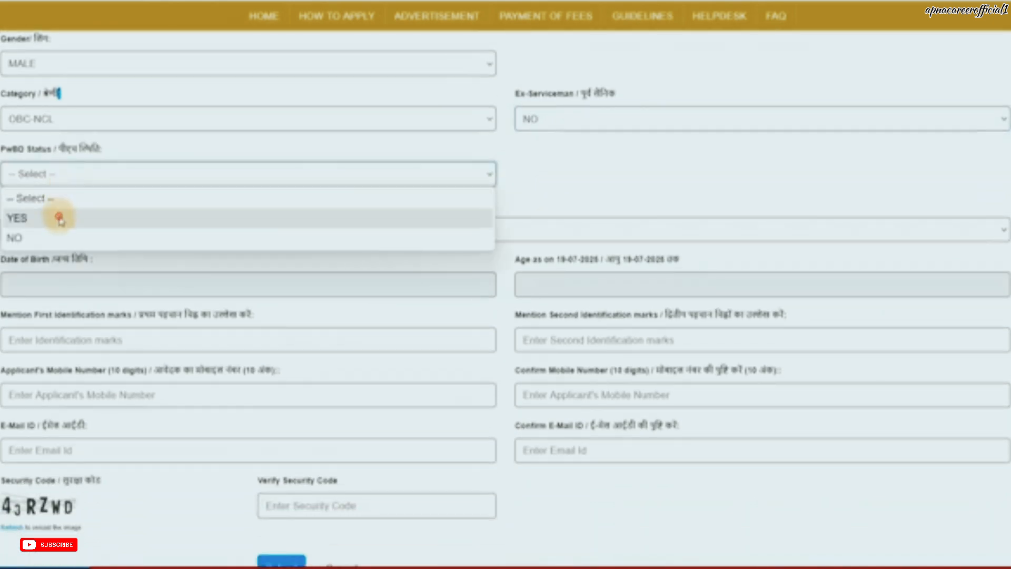
pyautogui.click(59, 217)
pyautogui.click(555, 176)
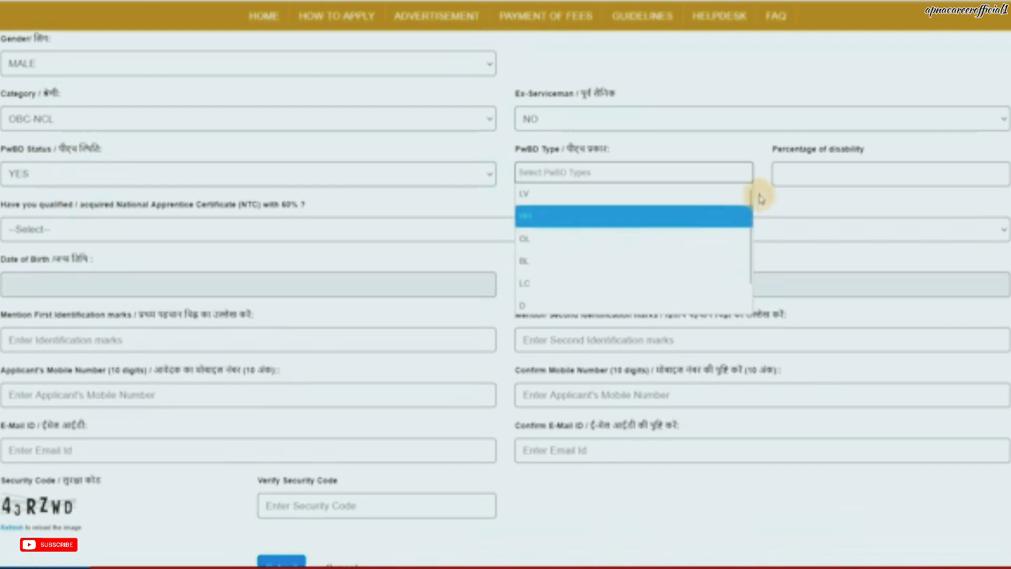
pyautogui.click(101, 176)
pyautogui.click(68, 235)
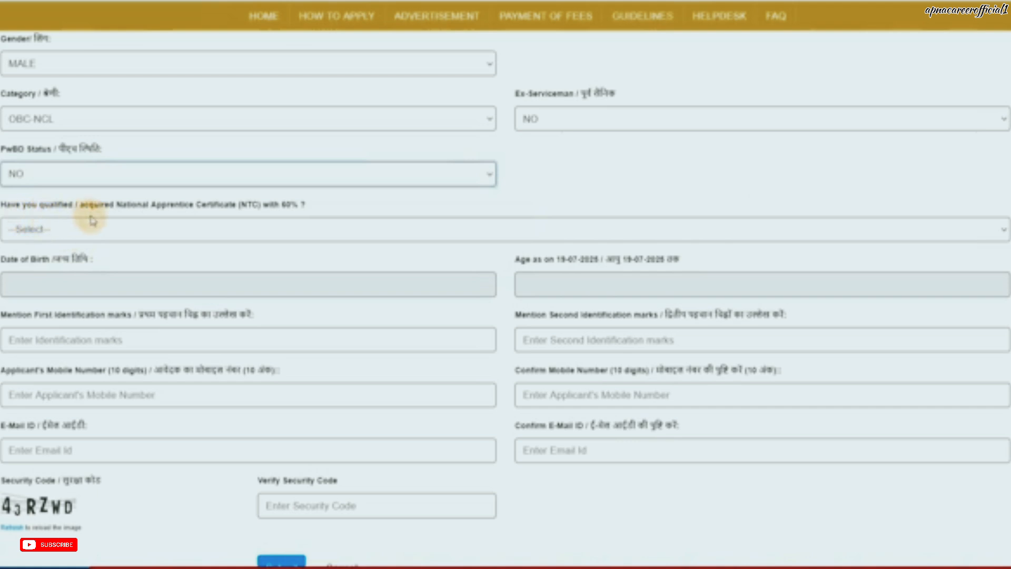
# Step: Answer YES to the NTC with 60% question
pyautogui.click(163, 228)
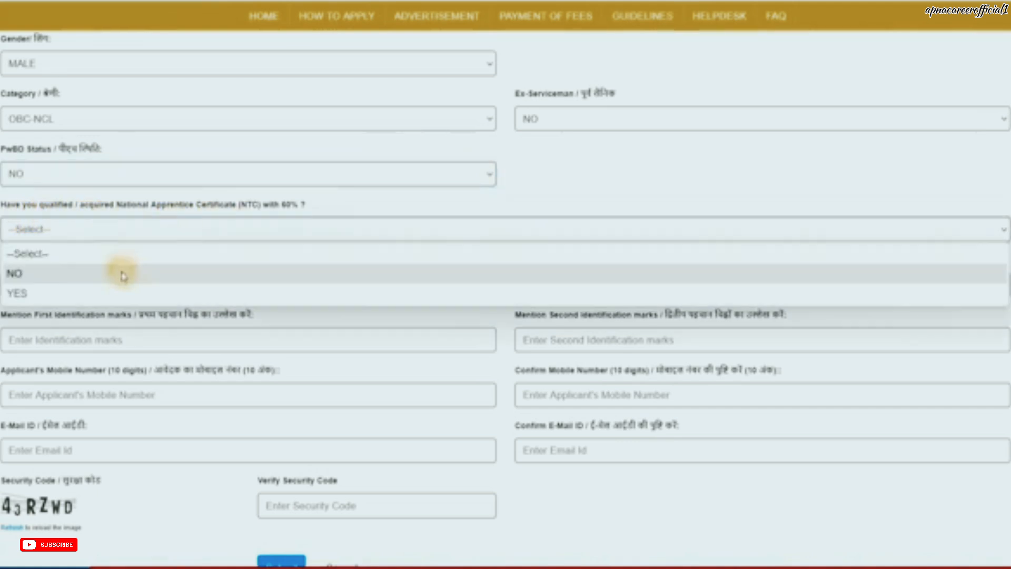
pyautogui.click(108, 290)
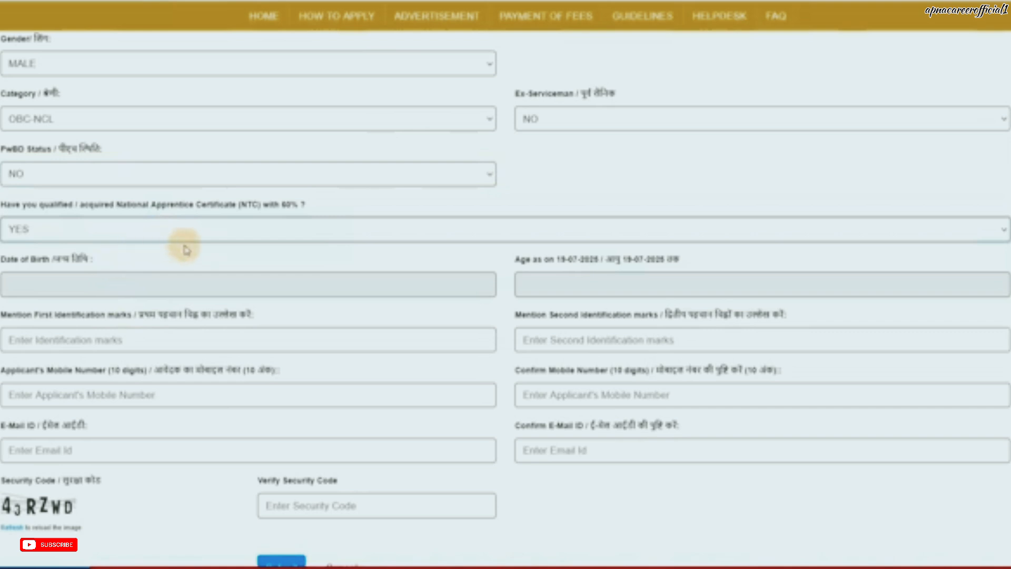
pyautogui.scroll(-2, 185, 248)
# Step: Pick 25 July 2002 as date of birth, giving age 22 years, 11 months, 24 days
pyautogui.click(92, 211)
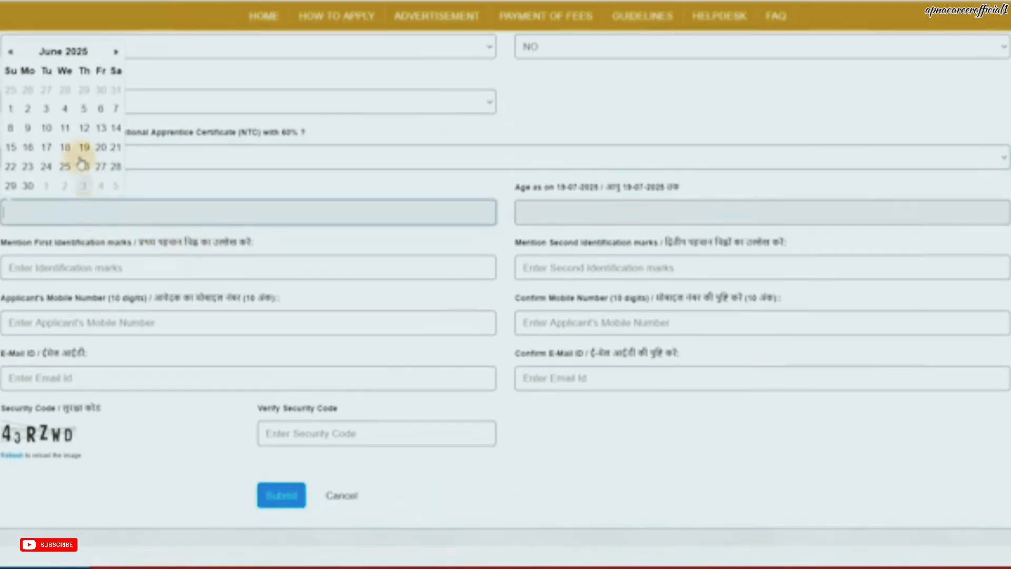
pyautogui.click(63, 51)
pyautogui.click(60, 69)
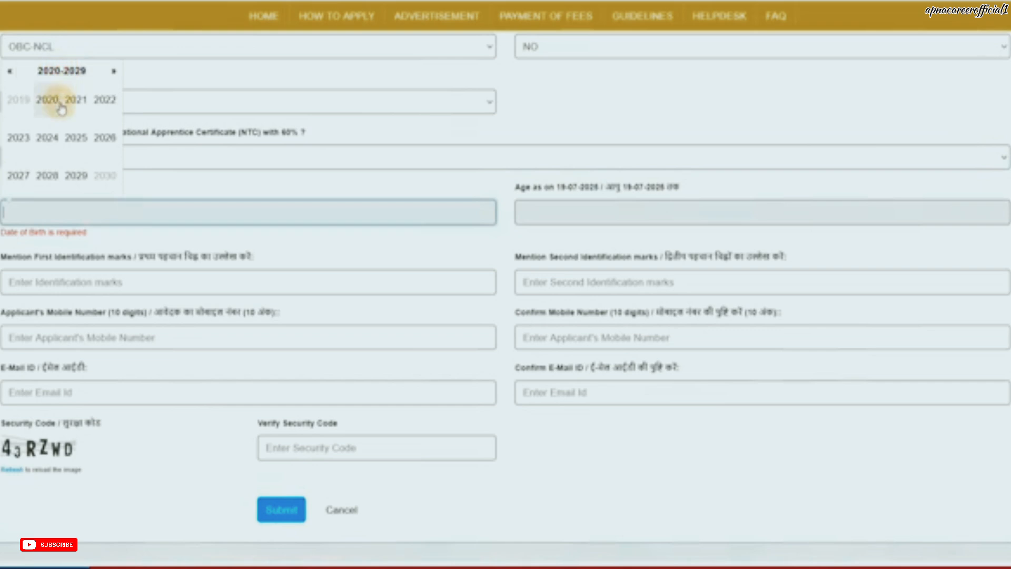
pyautogui.click(10, 74)
pyautogui.click(11, 75)
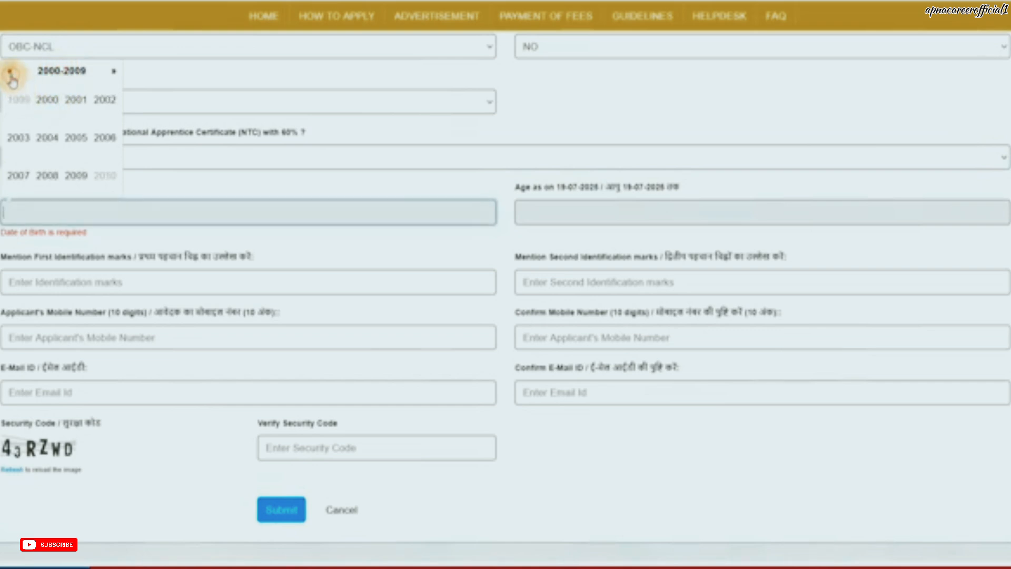
pyautogui.click(105, 99)
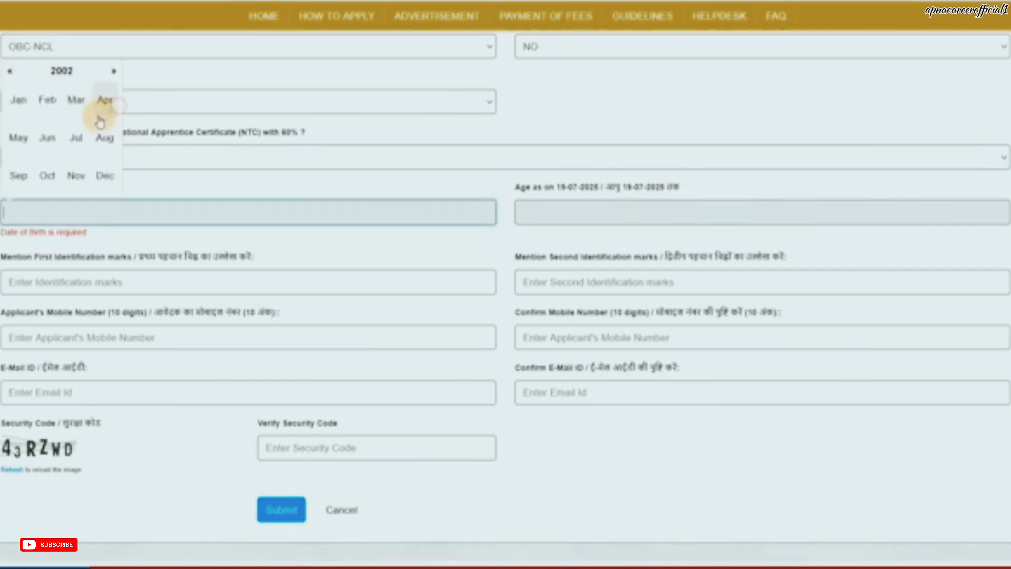
pyautogui.click(79, 138)
pyautogui.click(85, 147)
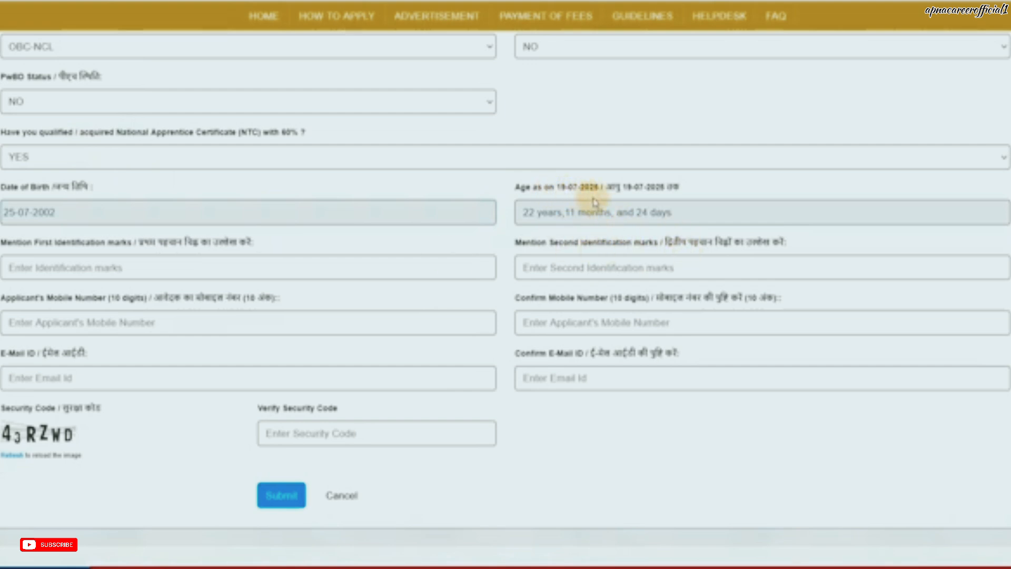
pyautogui.scroll(-1, 595, 203)
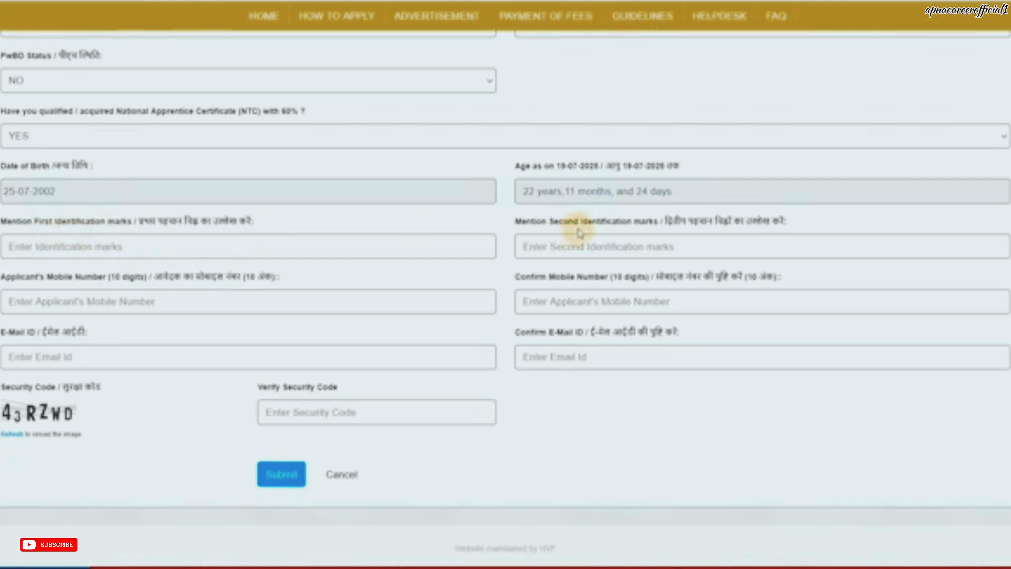
# Step: Click into the First Identification marks field and scroll through the registration form
pyautogui.click(78, 245)
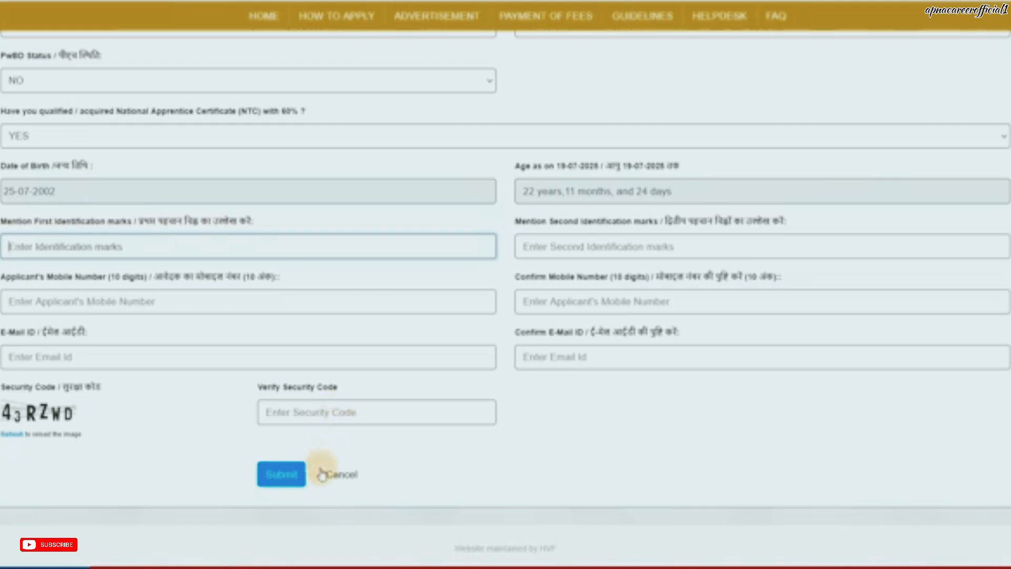
pyautogui.scroll(4, 348, 448)
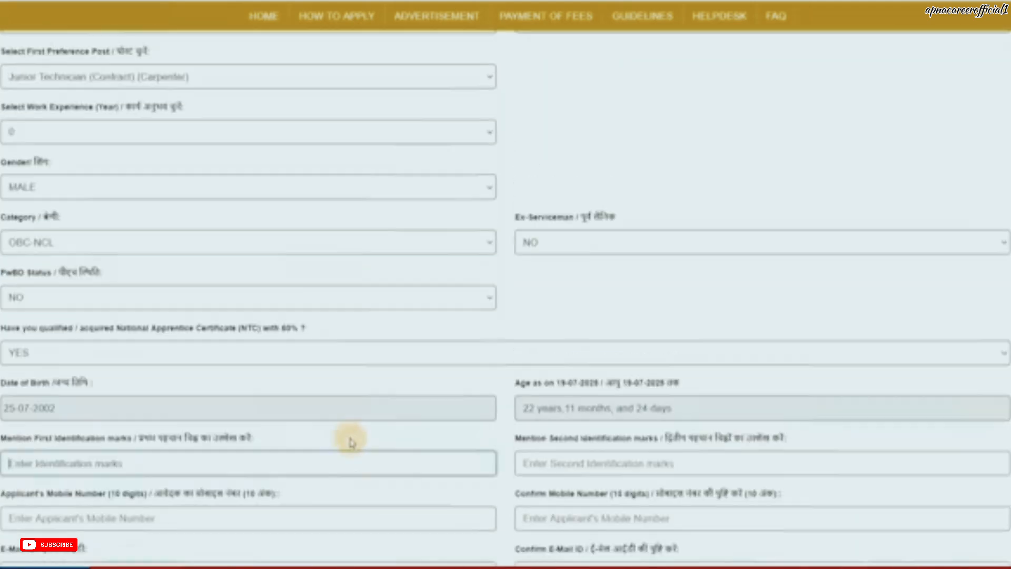
pyautogui.scroll(-4, 352, 441)
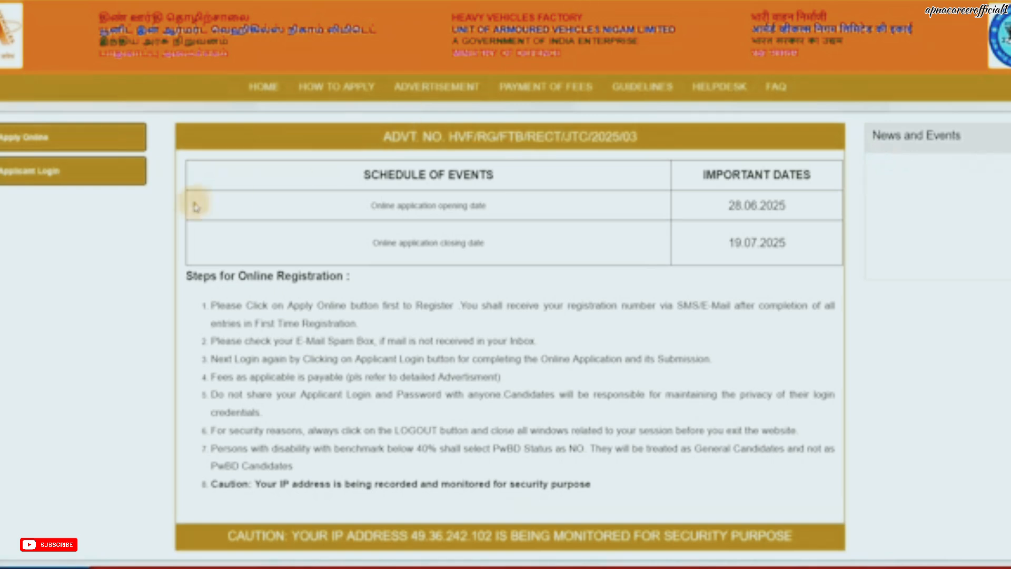
# Step: Log in via Applicant Login with the registration number, date of birth and security code
pyautogui.click(62, 183)
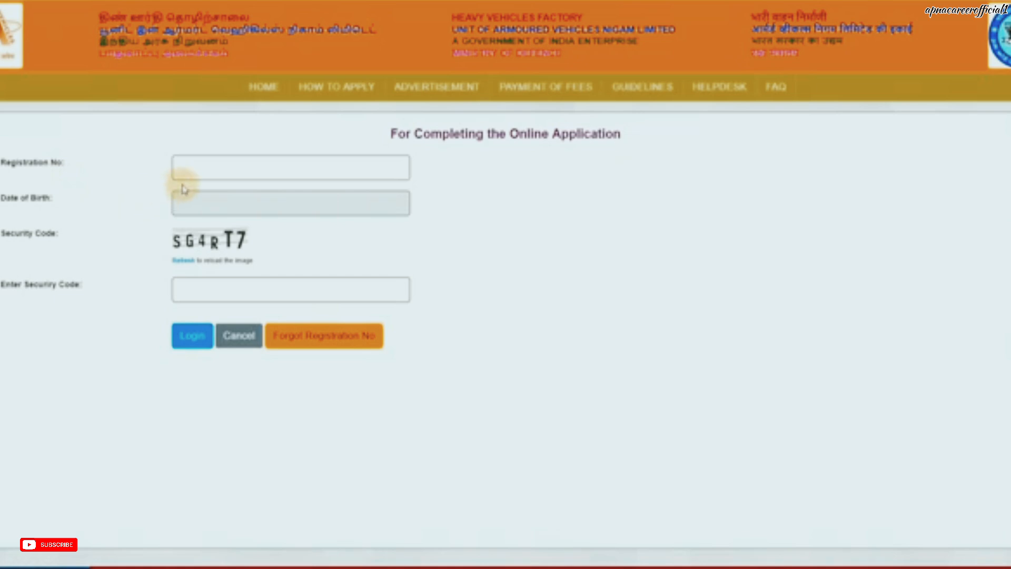
pyautogui.click(208, 173)
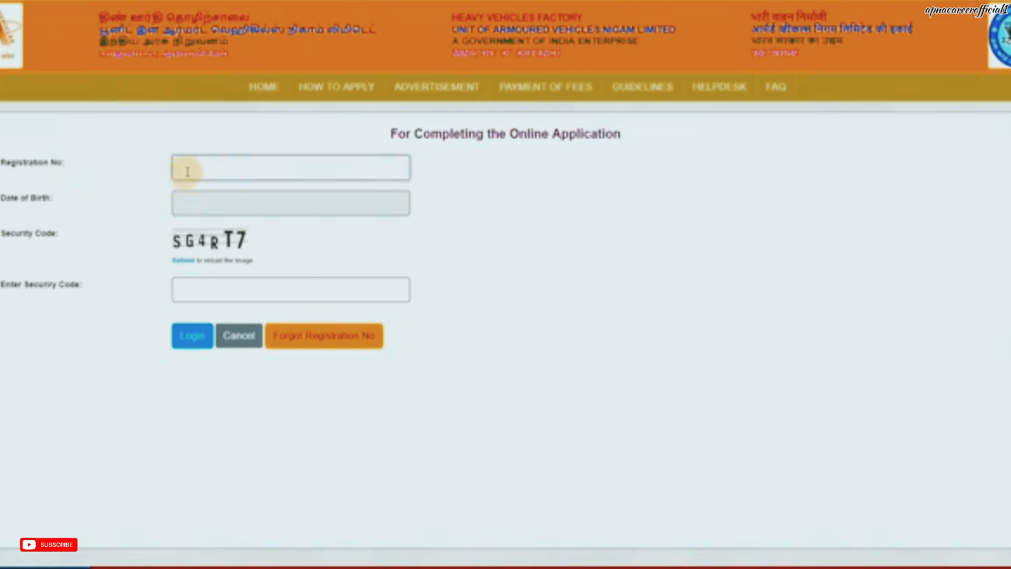
pyautogui.click(191, 199)
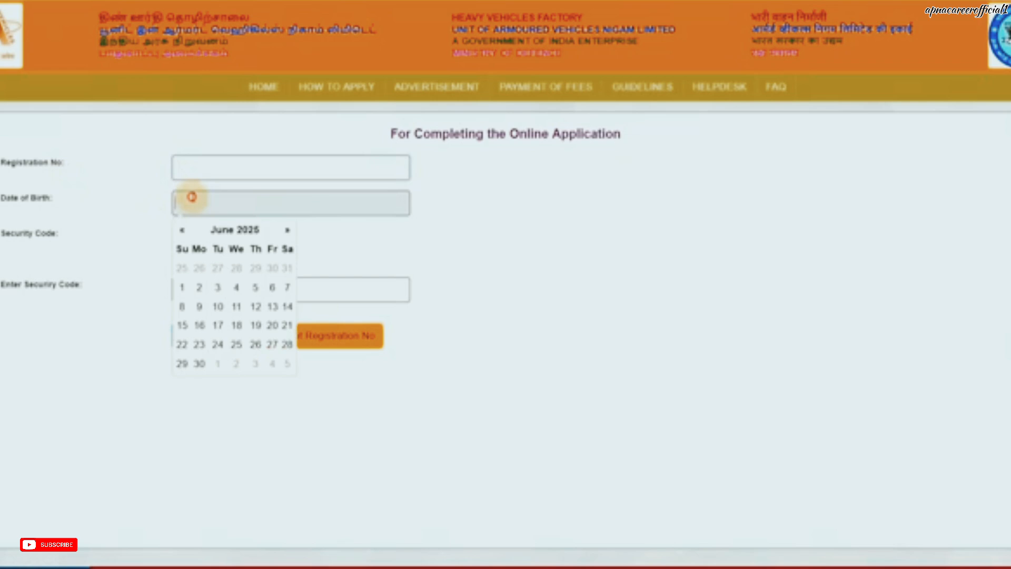
pyautogui.click(131, 211)
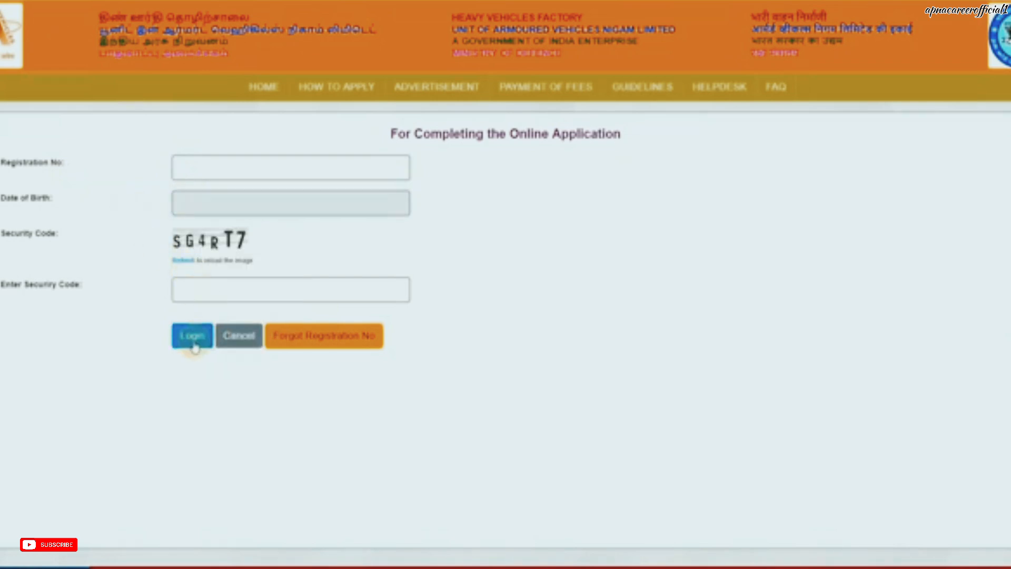
pyautogui.click(193, 339)
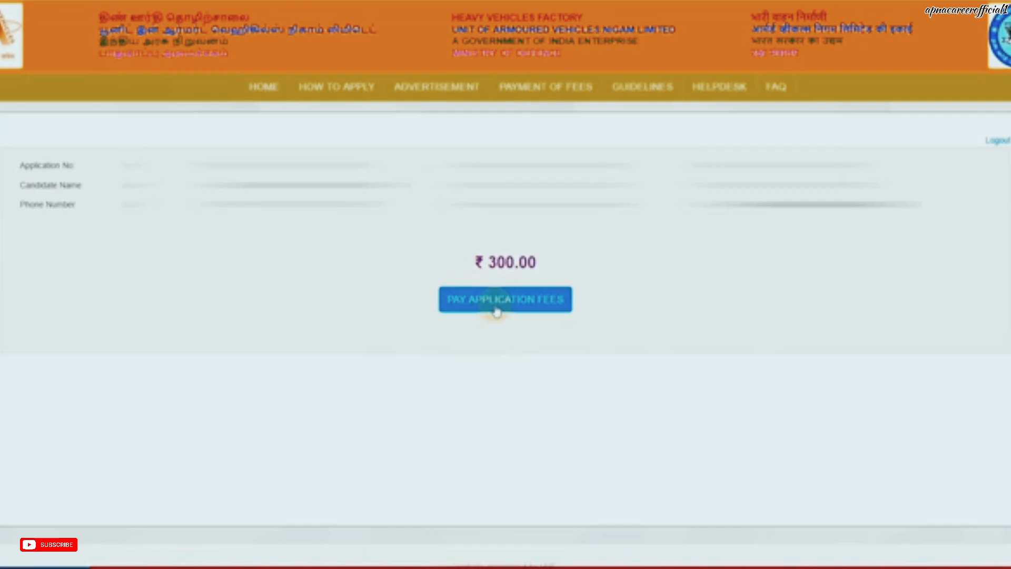
# Step: Pay the INR 311.00 fee through UPI QR Code by generating the QR code
pyautogui.click(496, 310)
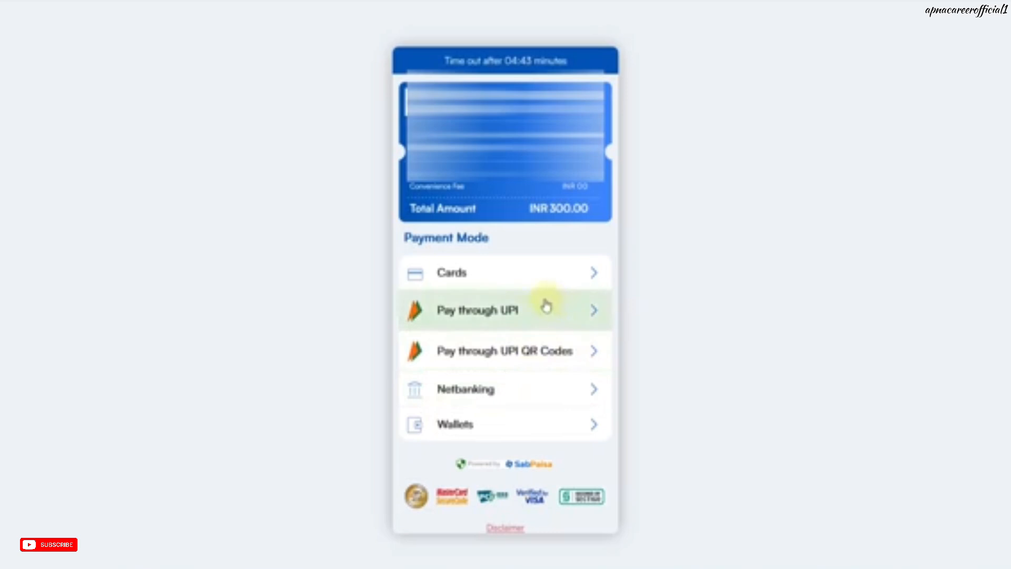
pyautogui.click(529, 282)
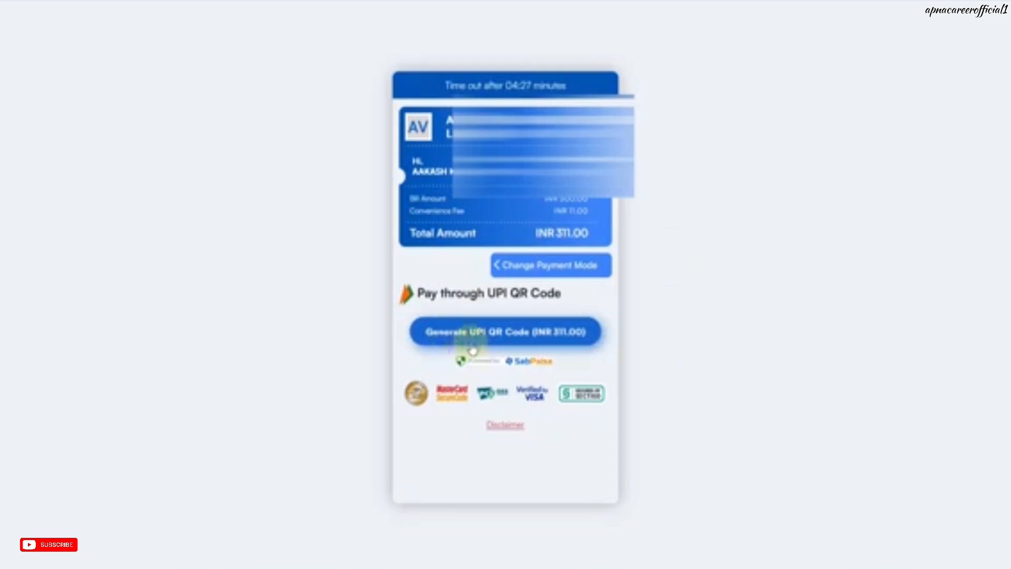
pyautogui.click(501, 343)
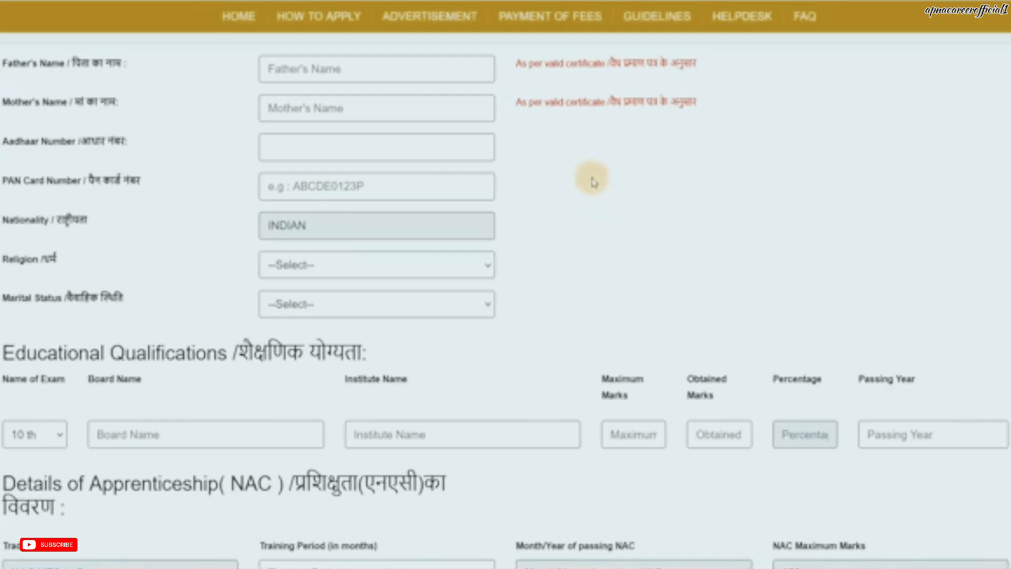
# Step: Enter the father's and mother's names, moving past the Aadhaar and PAN fields
pyautogui.click(315, 78)
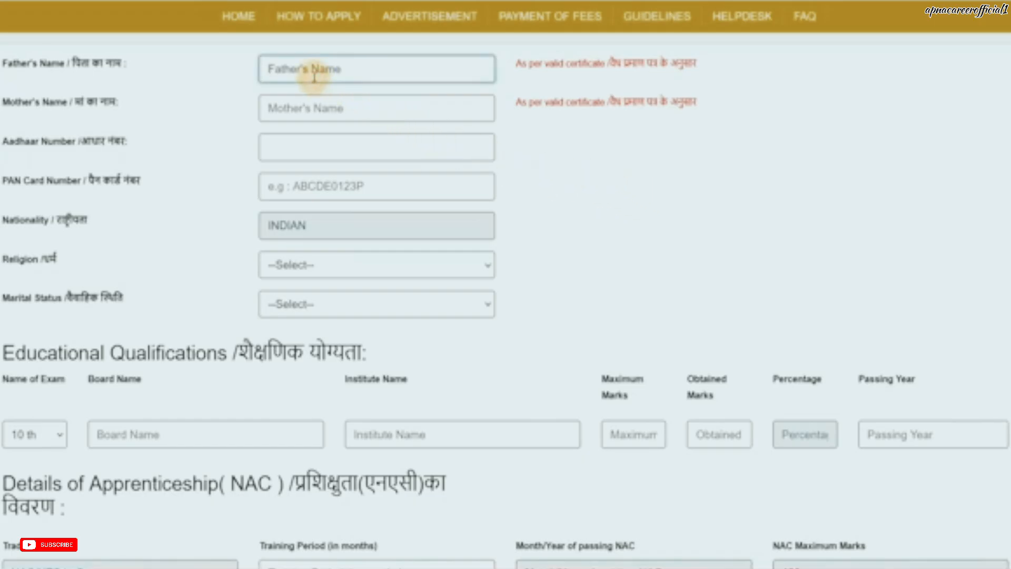
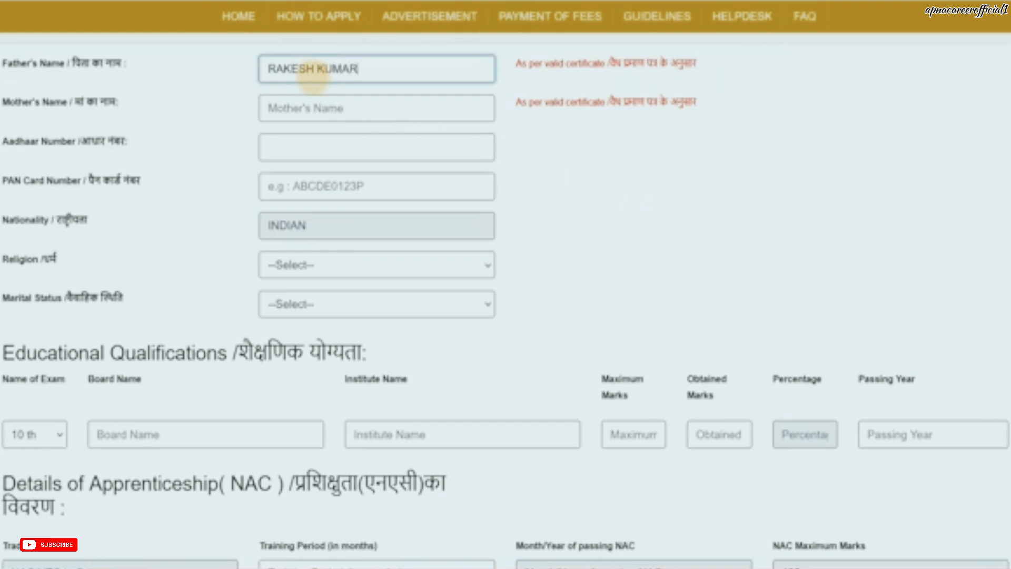
pyautogui.press('Tab')
pyautogui.write('RE')
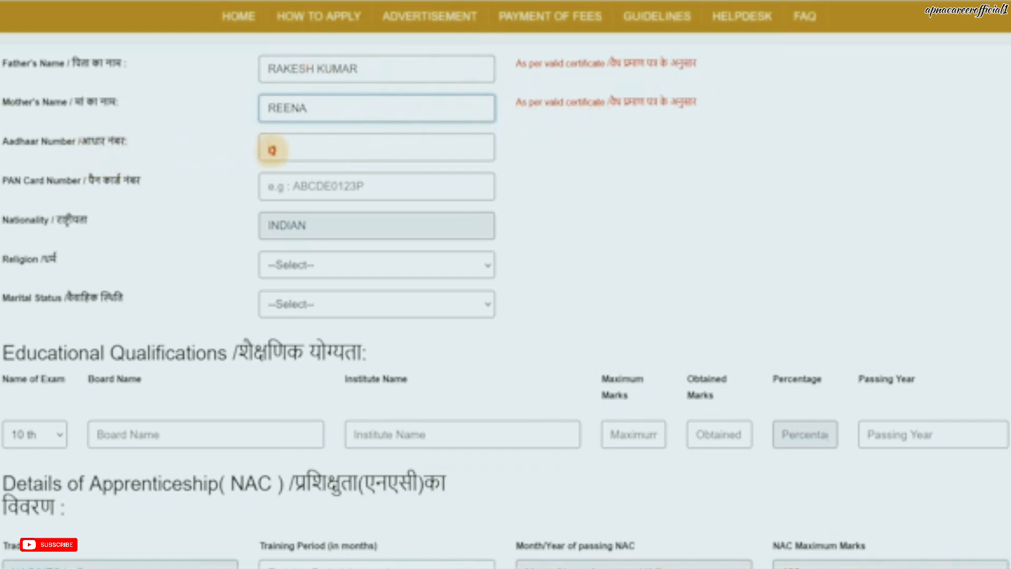
pyautogui.click(271, 150)
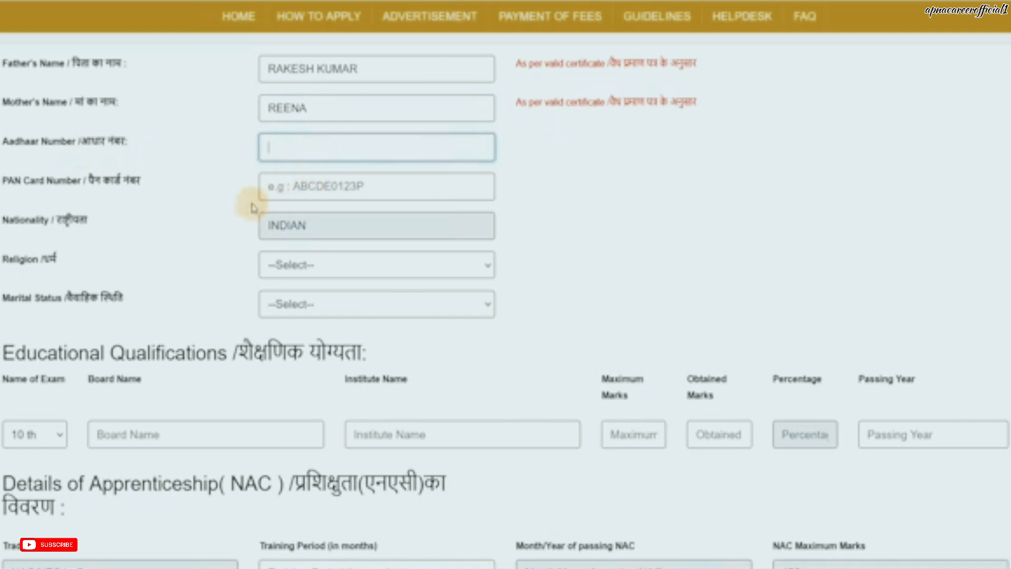
pyautogui.click(302, 194)
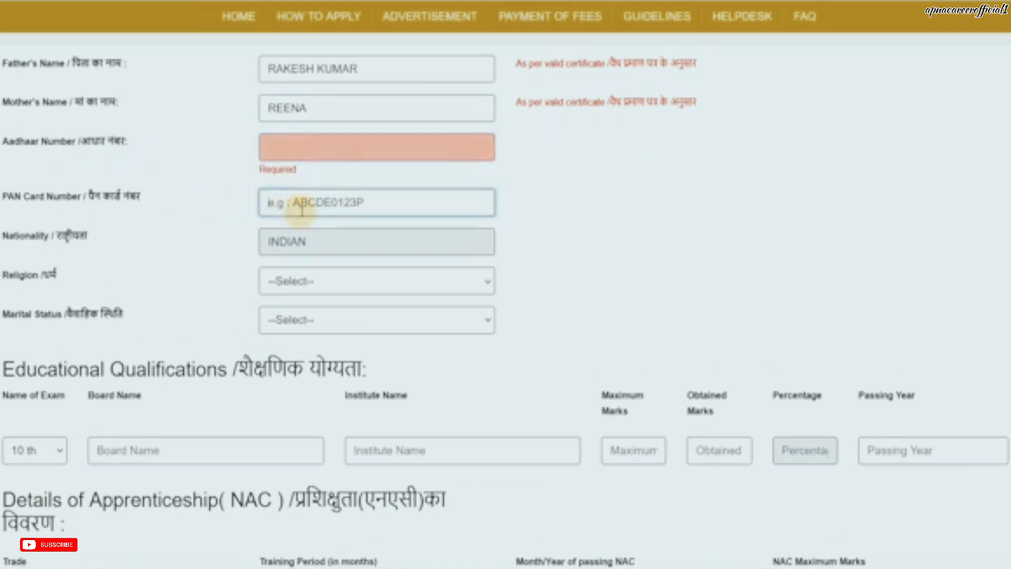
pyautogui.click(247, 246)
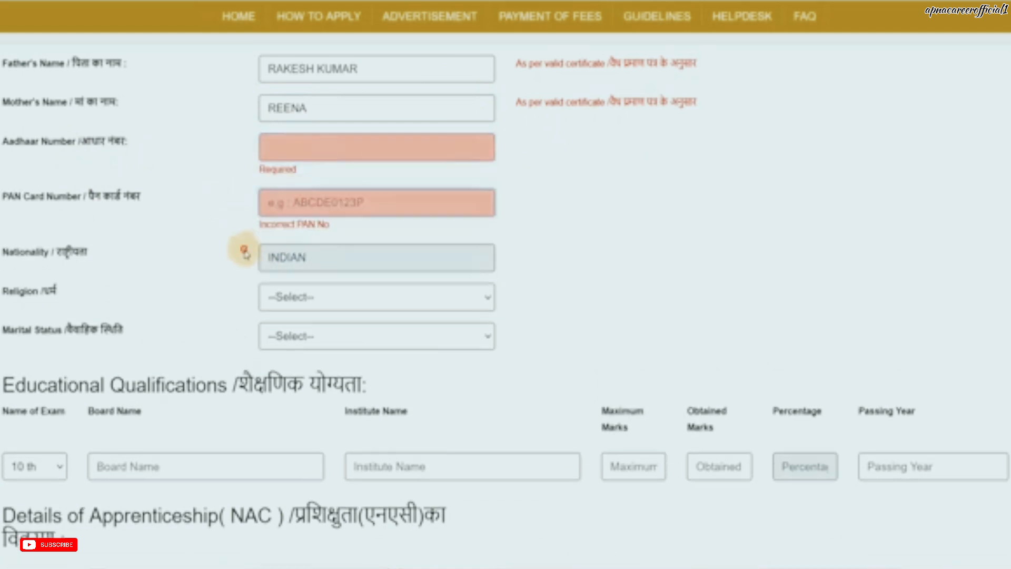
pyautogui.click(291, 265)
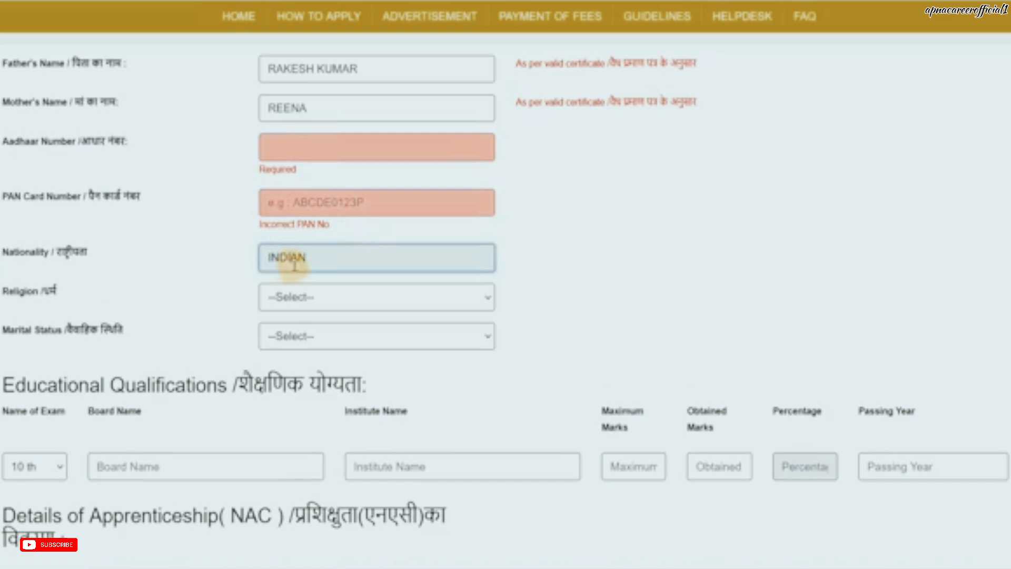
# Step: Set Religion to HINDU and Marital Status to Unmarried
pyautogui.click(297, 298)
pyautogui.click(298, 345)
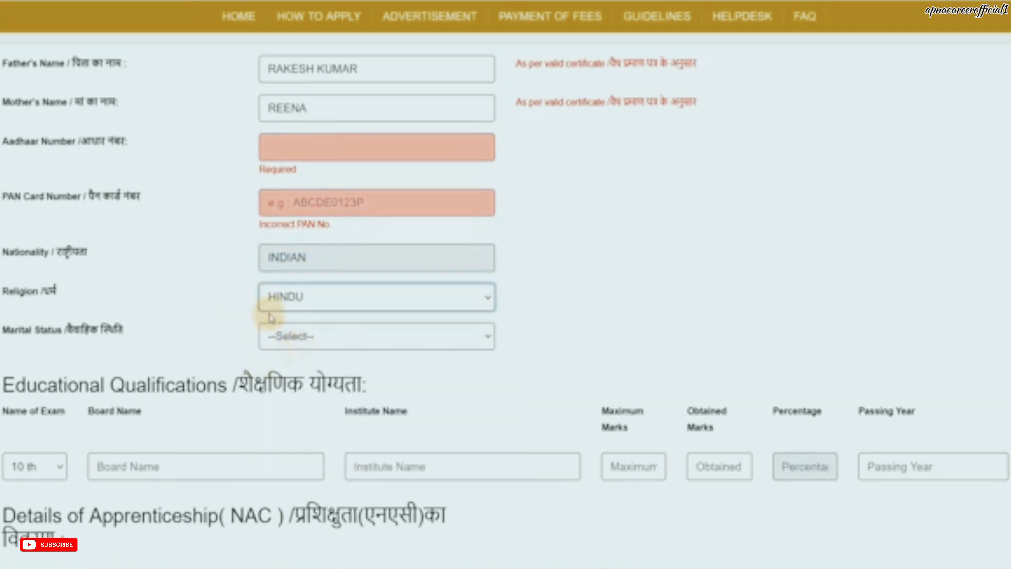
pyautogui.click(308, 341)
pyautogui.click(293, 403)
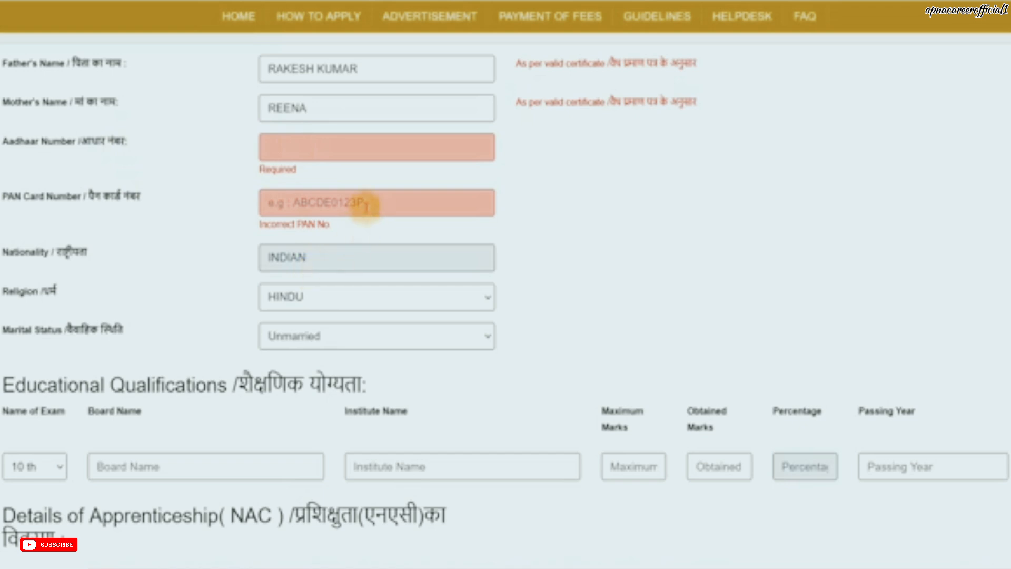
pyautogui.scroll(-4, 366, 206)
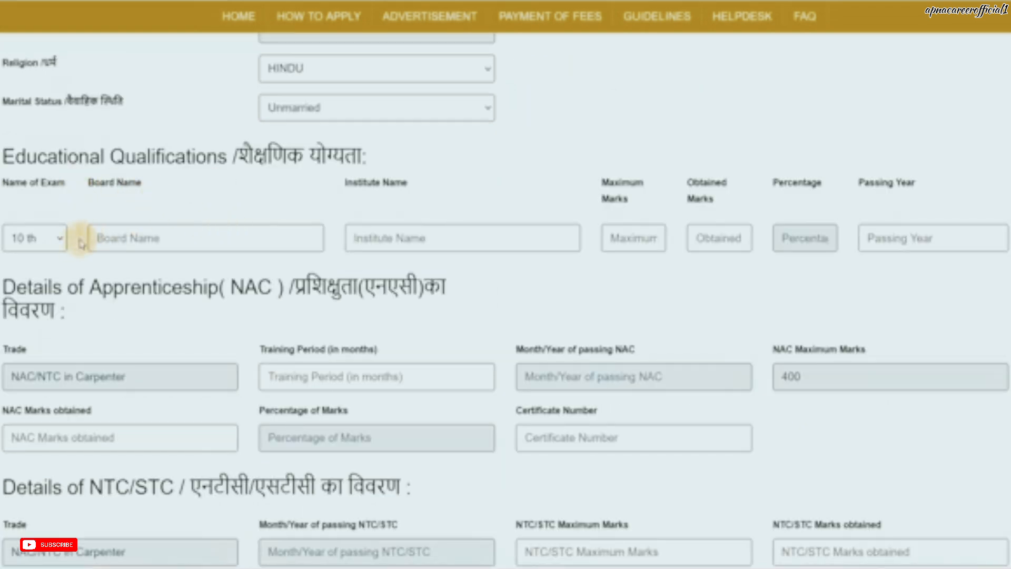
# Step: Enter board BSER and institute RKS SCHOOL for the 10th exam
pyautogui.click(59, 238)
pyautogui.click(135, 242)
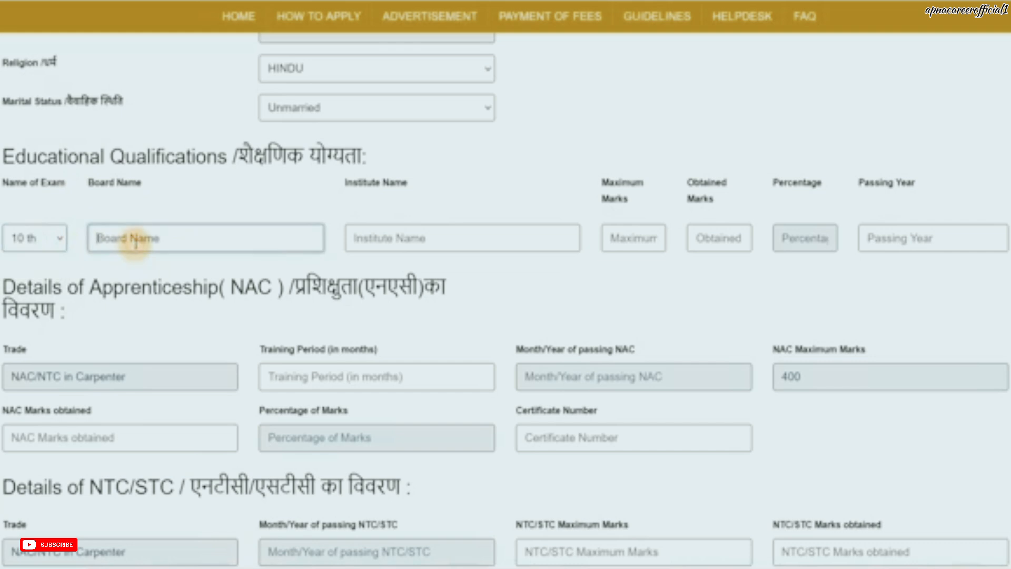
pyautogui.write('BSER')
pyautogui.press('Tab')
pyautogui.write('R')
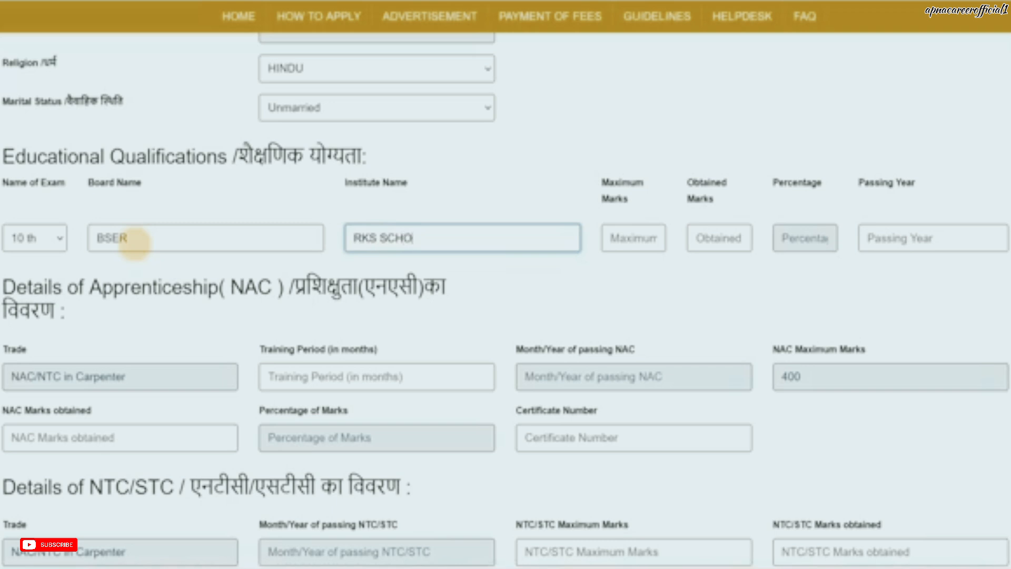
# Step: Record 480 of 600 marks (80.00%) and passing year 2021 for the 10th exam
pyautogui.press('Tab')
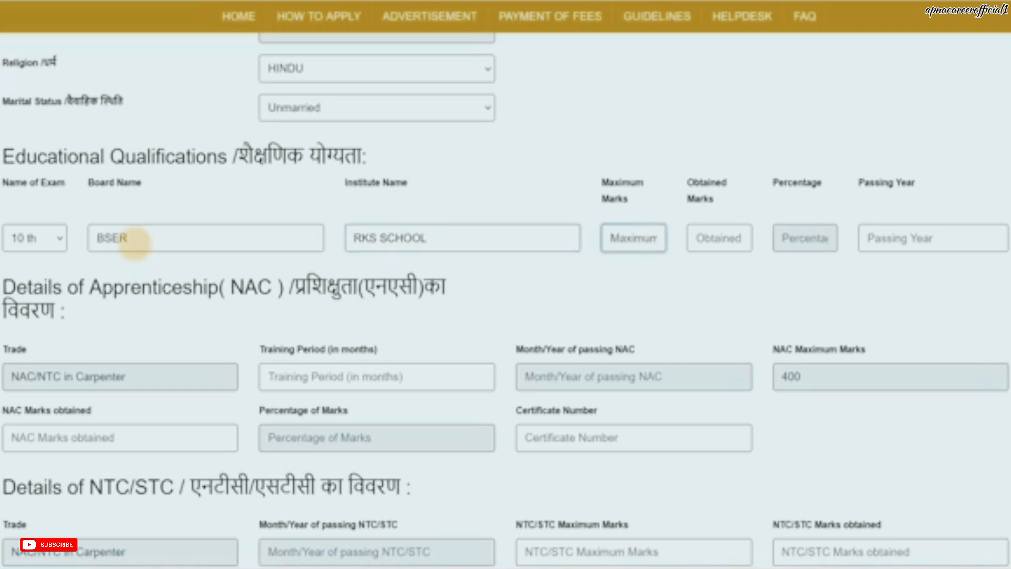
pyautogui.press('Tab')
pyautogui.write('4')
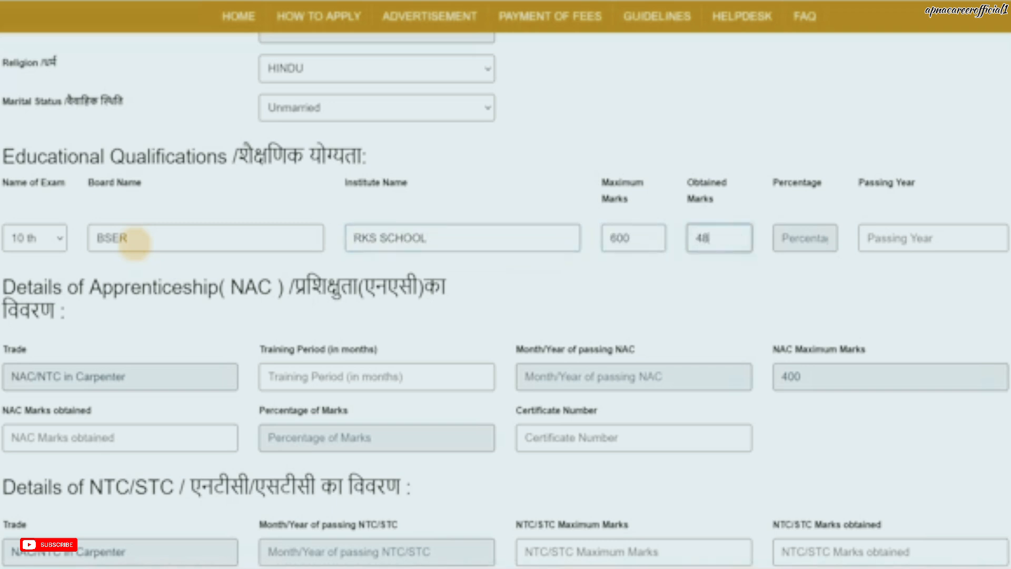
pyautogui.click(548, 291)
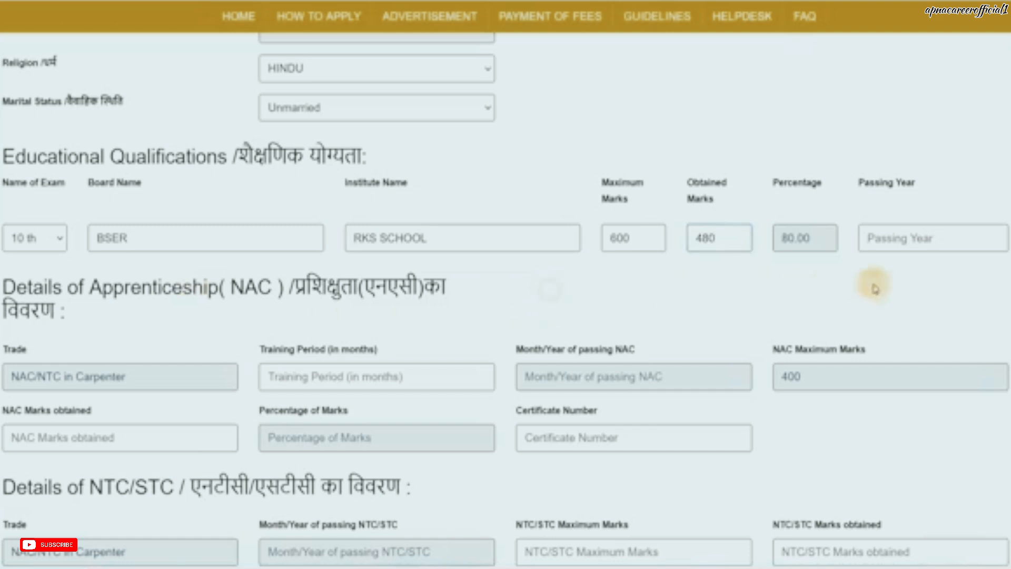
pyautogui.click(891, 247)
pyautogui.write('2')
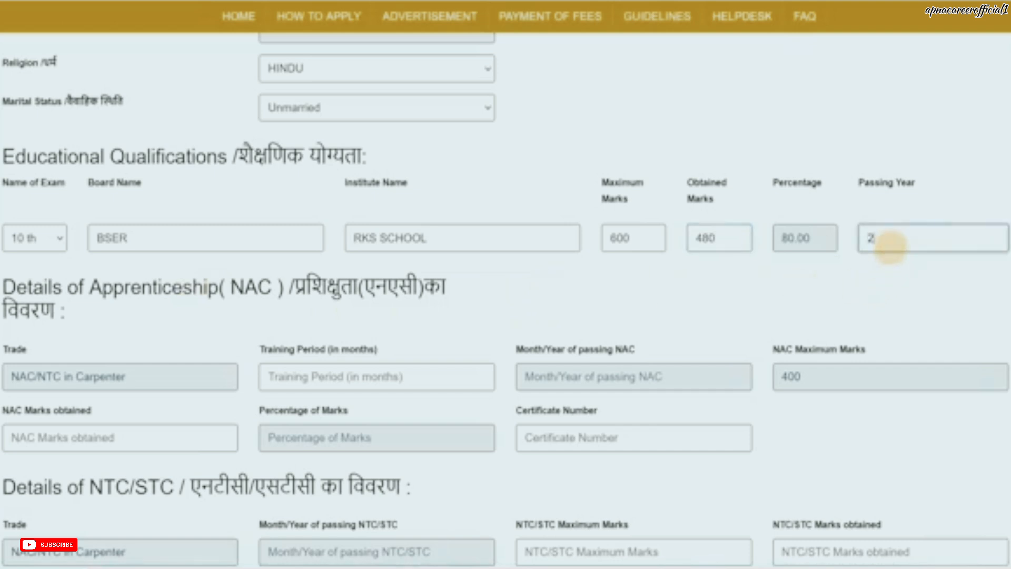
pyautogui.write('021')
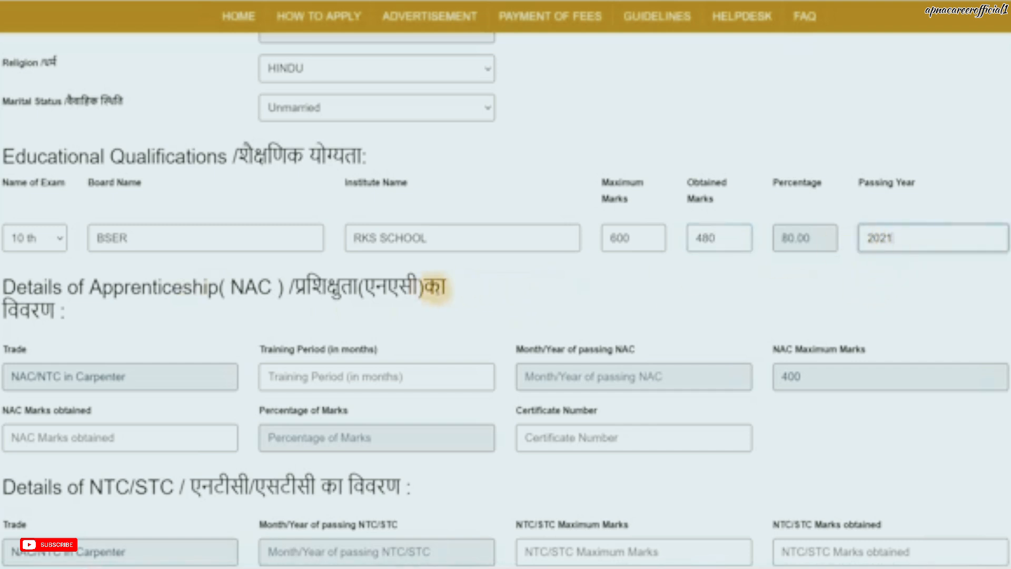
pyautogui.click(467, 288)
pyautogui.scroll(-1, 477, 294)
pyautogui.scroll(-1, 477, 294)
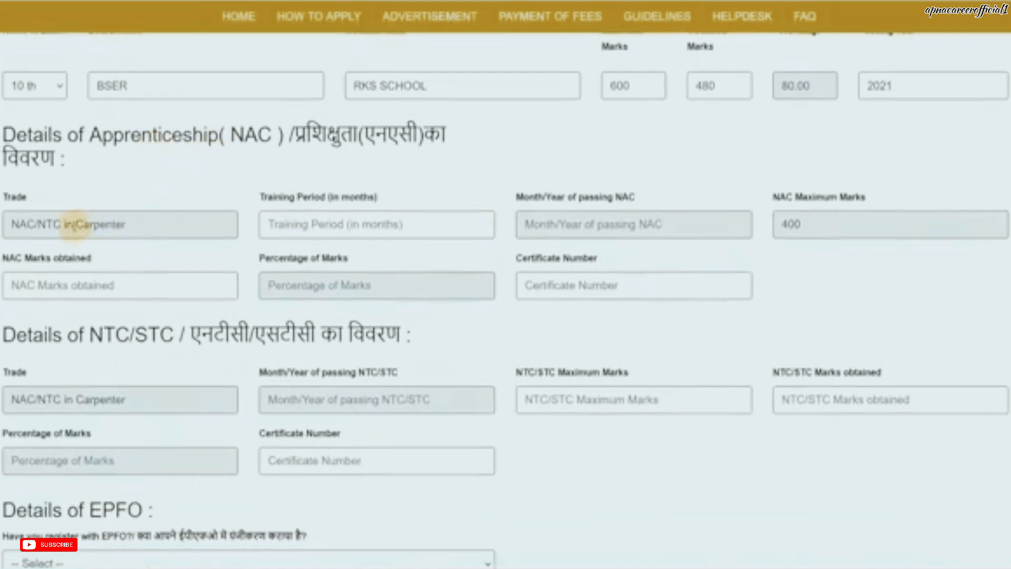
# Step: Enter a 12-month training period and 299 of 400 NAC marks, giving 74.75%
pyautogui.click(306, 230)
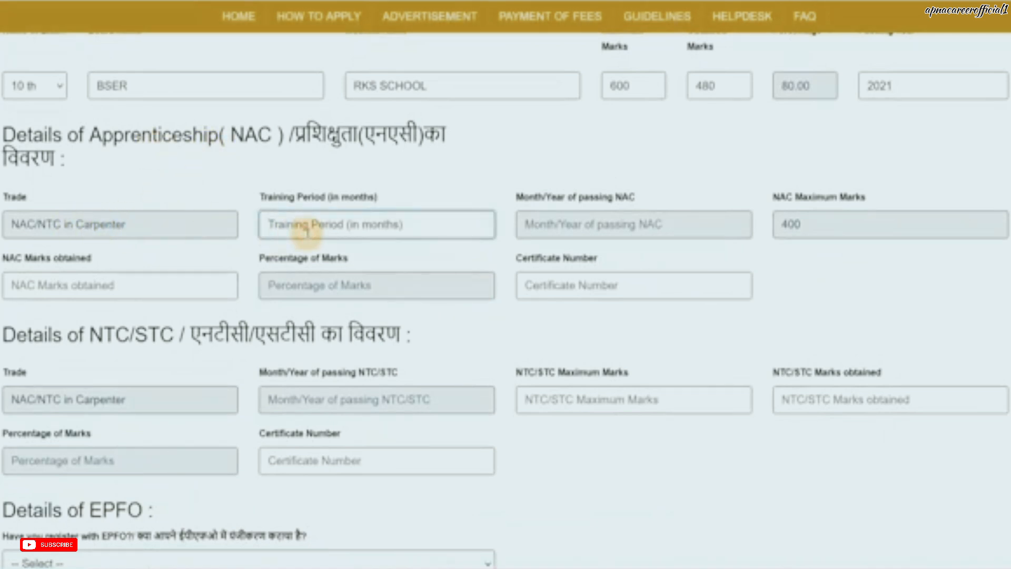
pyautogui.write('12')
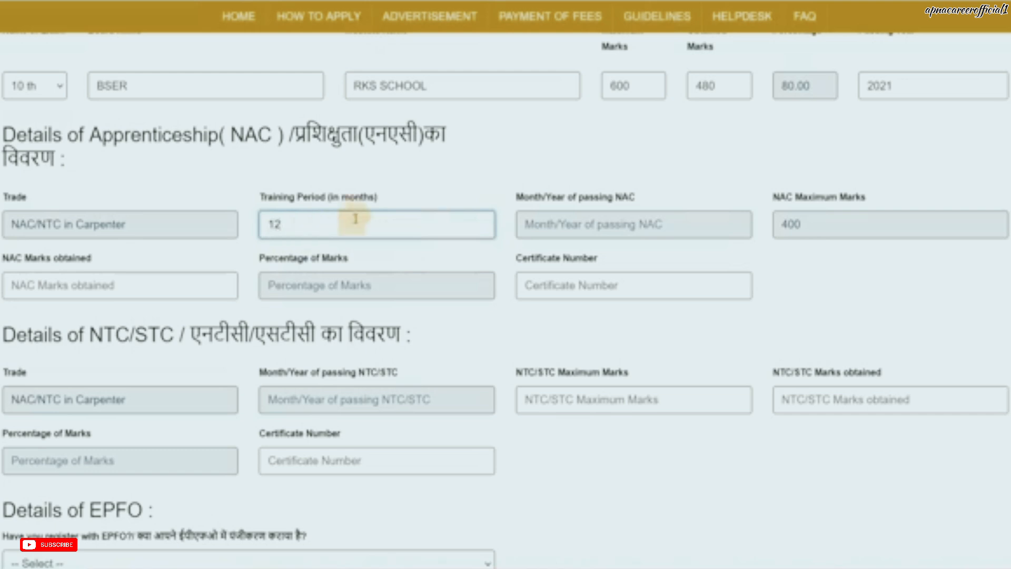
pyautogui.click(590, 225)
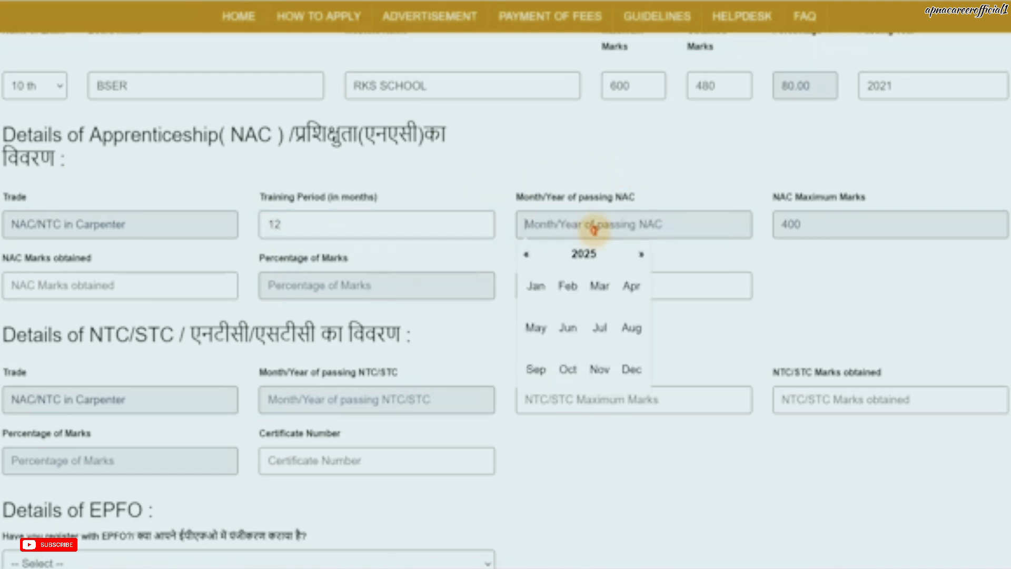
pyautogui.click(582, 254)
pyautogui.click(672, 168)
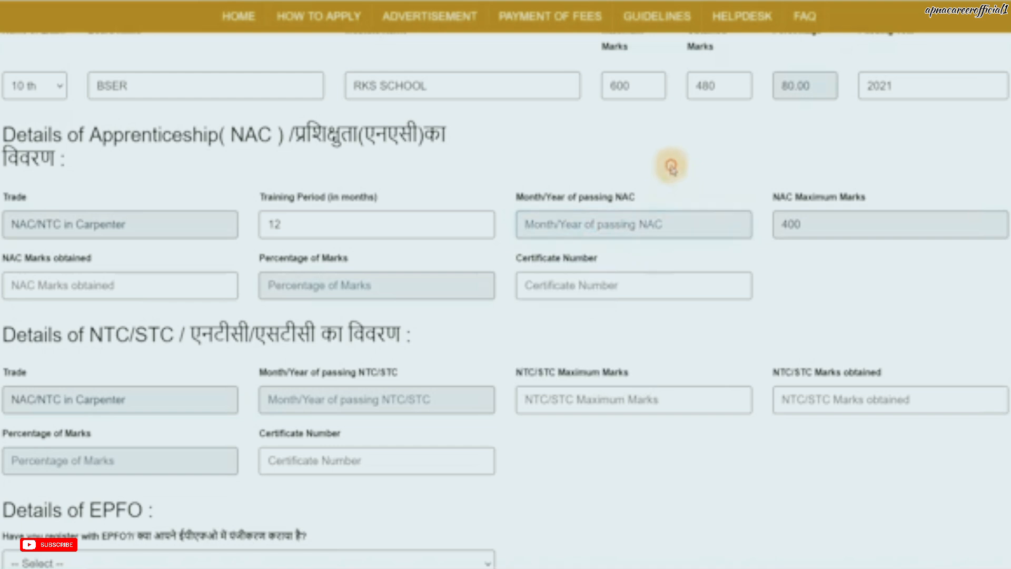
pyautogui.click(104, 287)
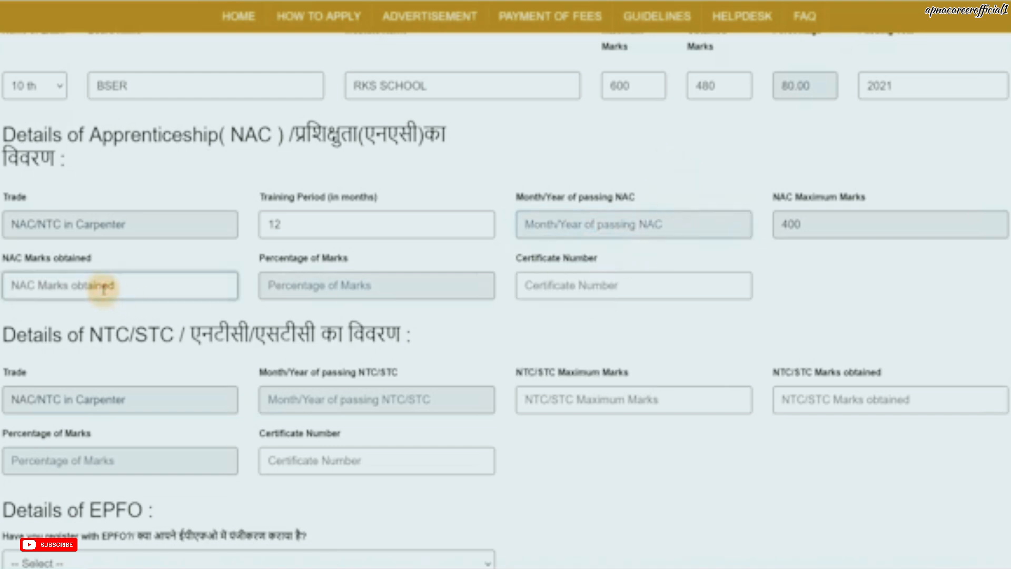
pyautogui.write('2')
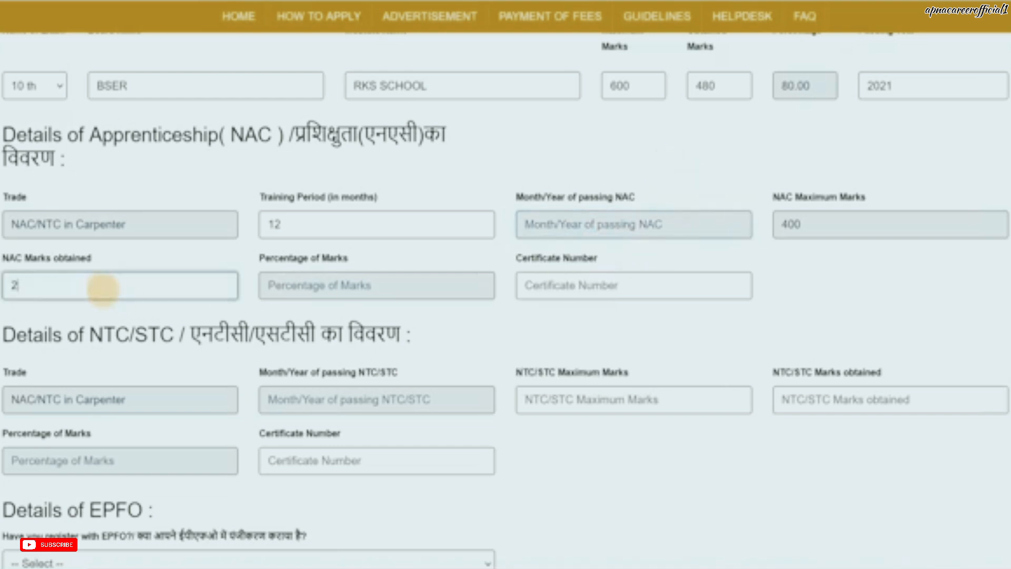
pyautogui.write('99')
pyautogui.click(446, 313)
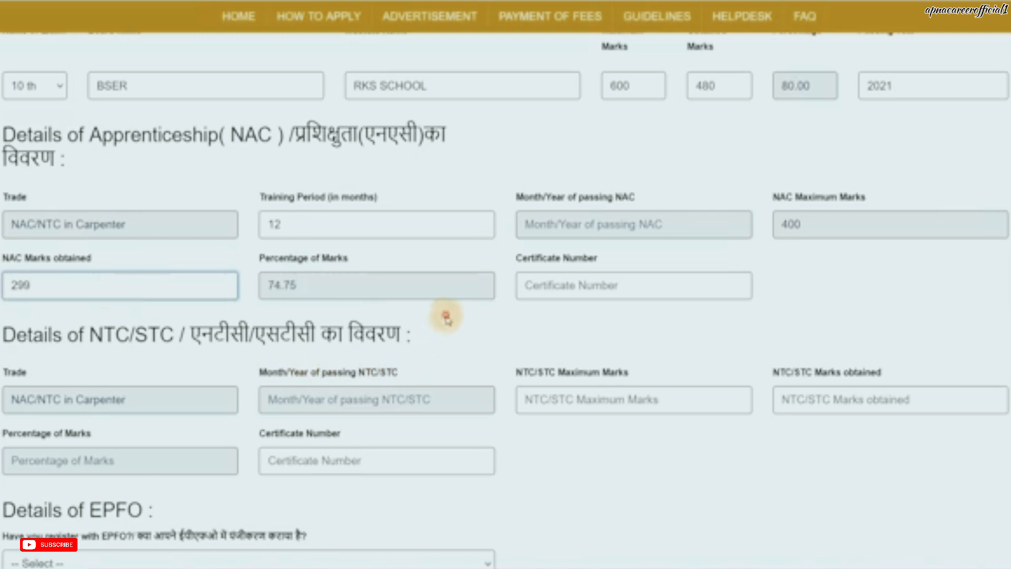
pyautogui.click(571, 293)
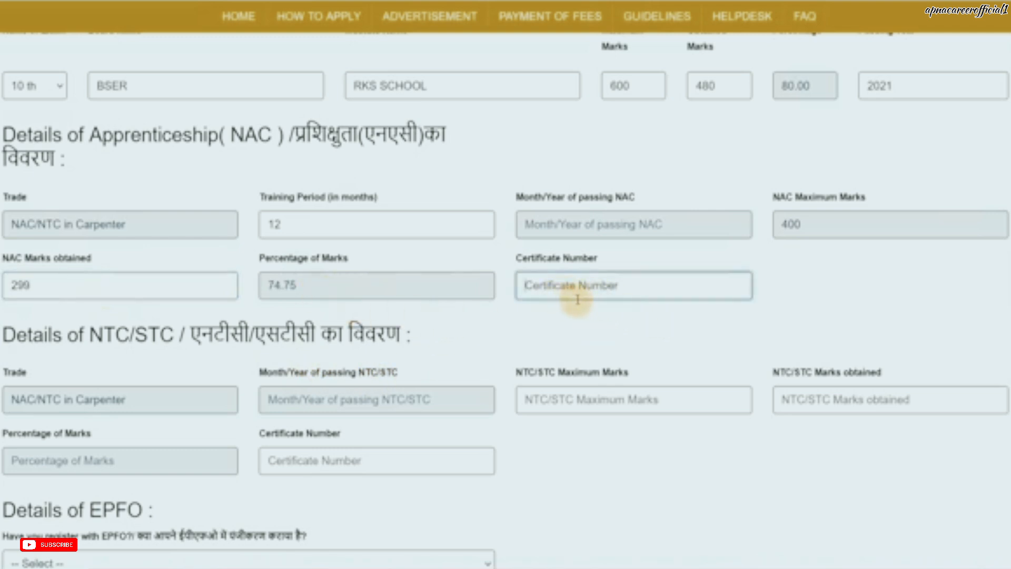
pyautogui.scroll(-3, 477, 387)
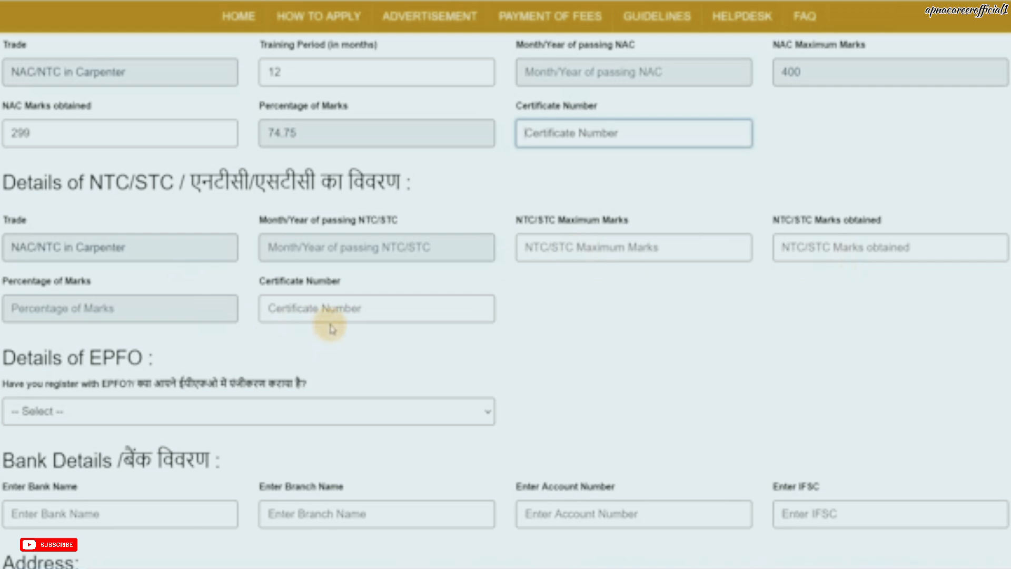
pyautogui.scroll(1, 165, 256)
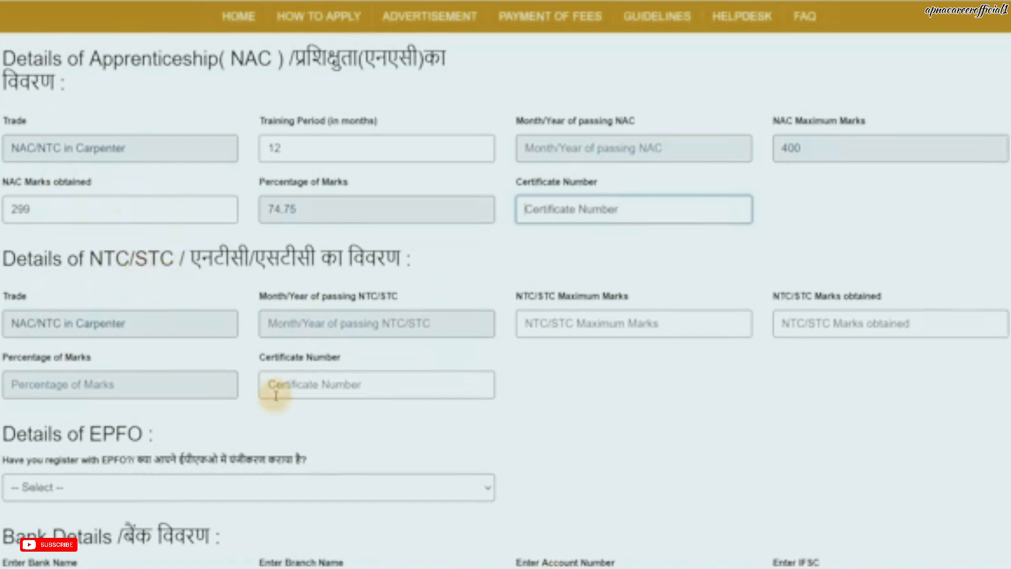
# Step: Set 'Have you register with EPFO?' to NO in the Details of EPFO section
pyautogui.scroll(-3, 276, 395)
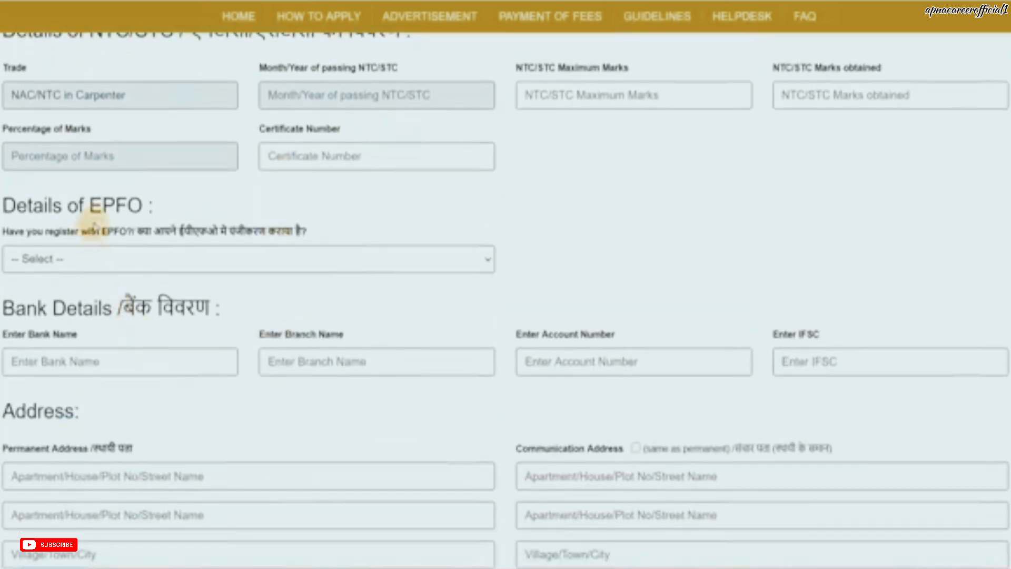
pyautogui.click(103, 253)
pyautogui.click(80, 302)
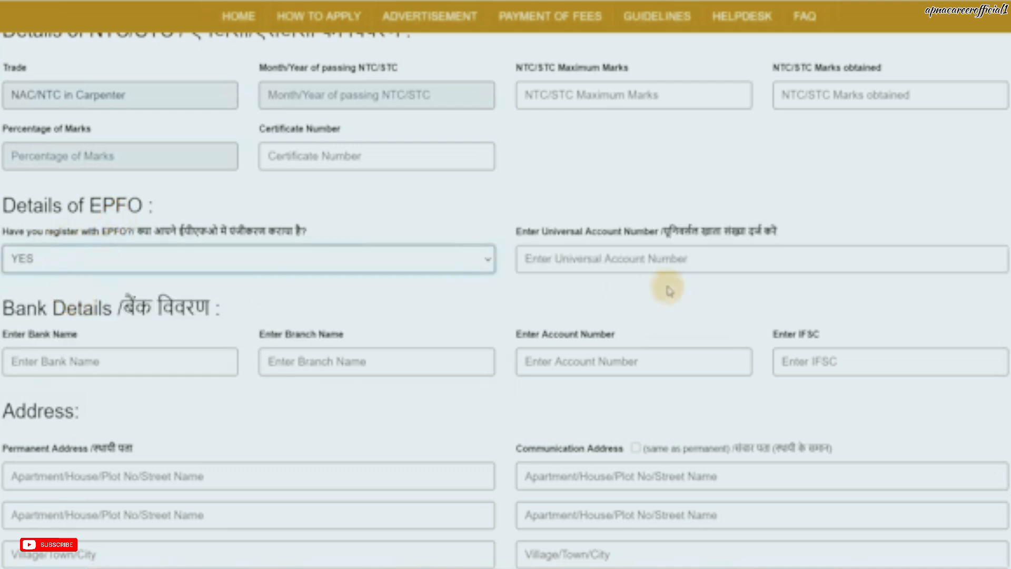
pyautogui.click(147, 266)
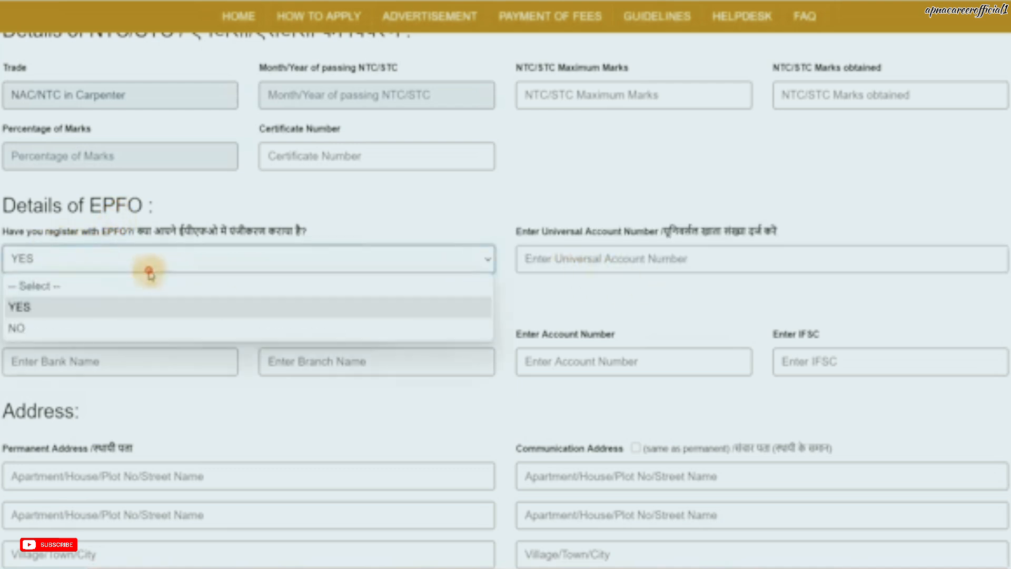
pyautogui.click(113, 325)
pyautogui.scroll(-2, 248, 305)
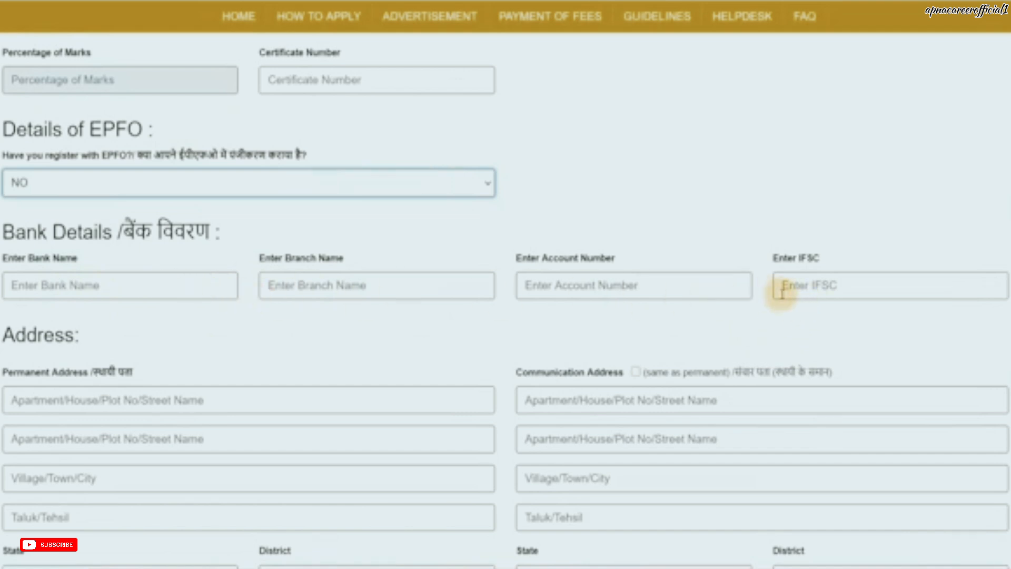
pyautogui.scroll(-3, 387, 292)
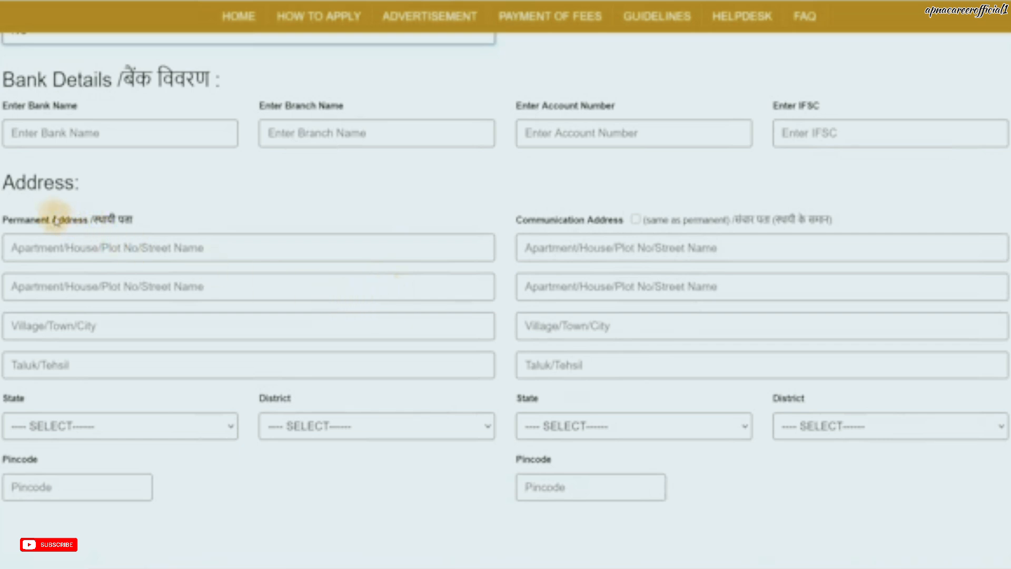
# Step: Save the filled application form to reach the photo, signature and certificate upload page
pyautogui.click(100, 327)
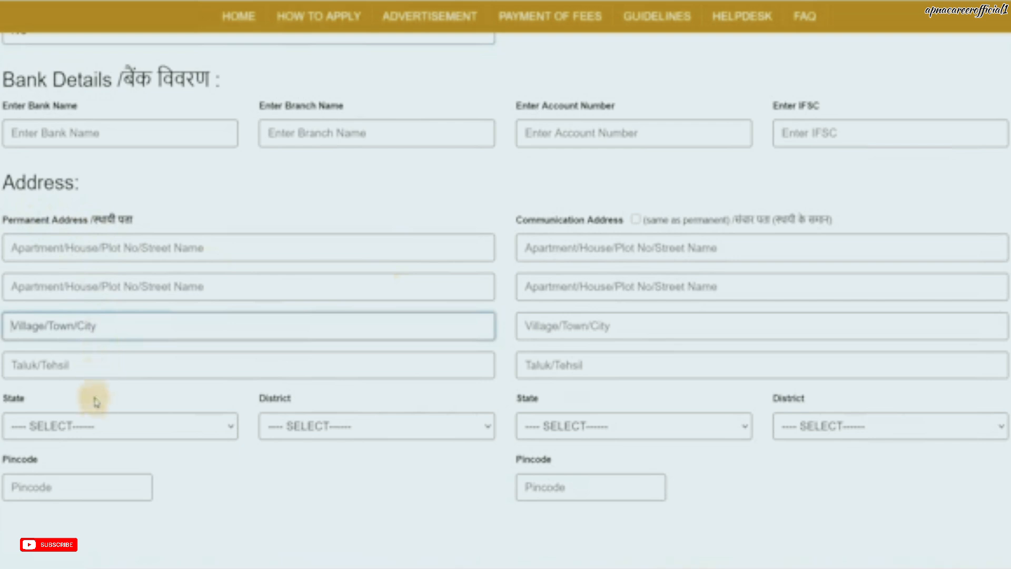
pyautogui.click(99, 421)
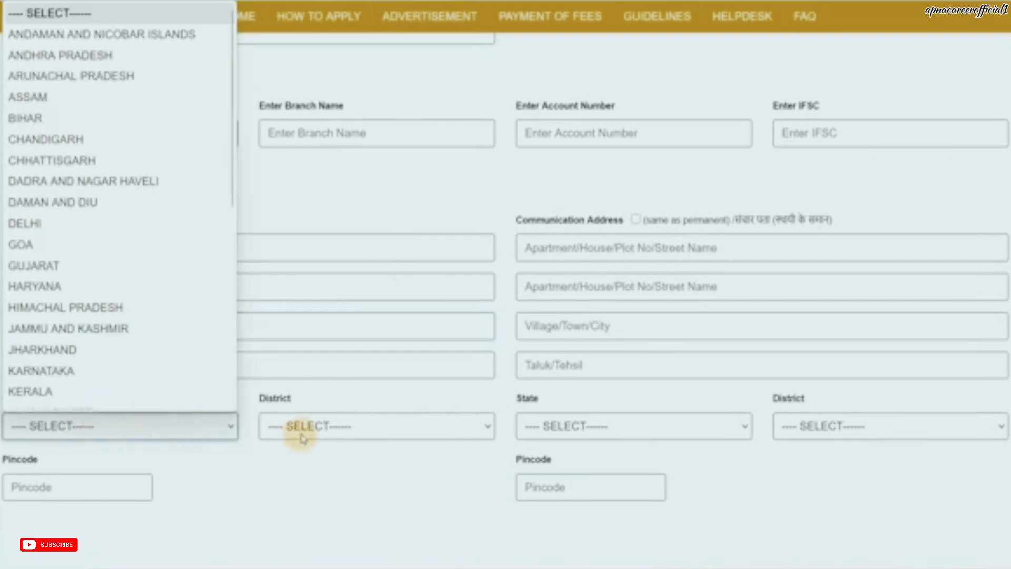
pyautogui.click(326, 469)
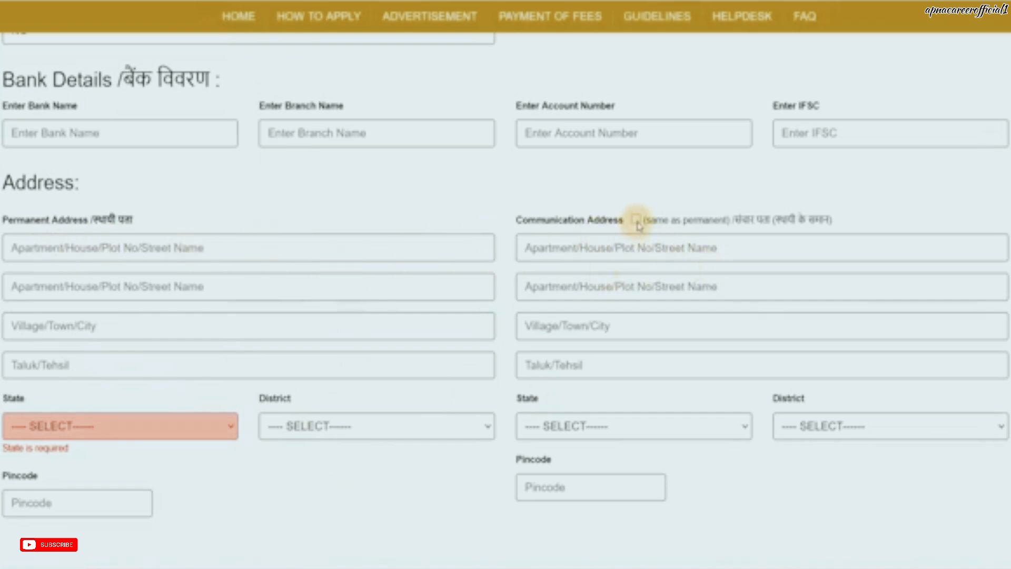
pyautogui.scroll(-3, 409, 377)
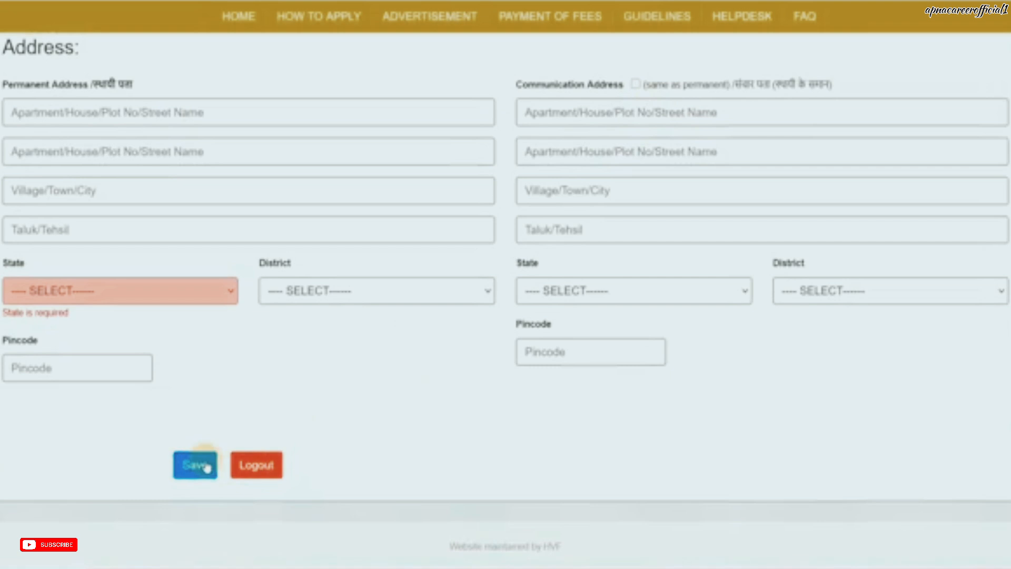
pyautogui.click(206, 466)
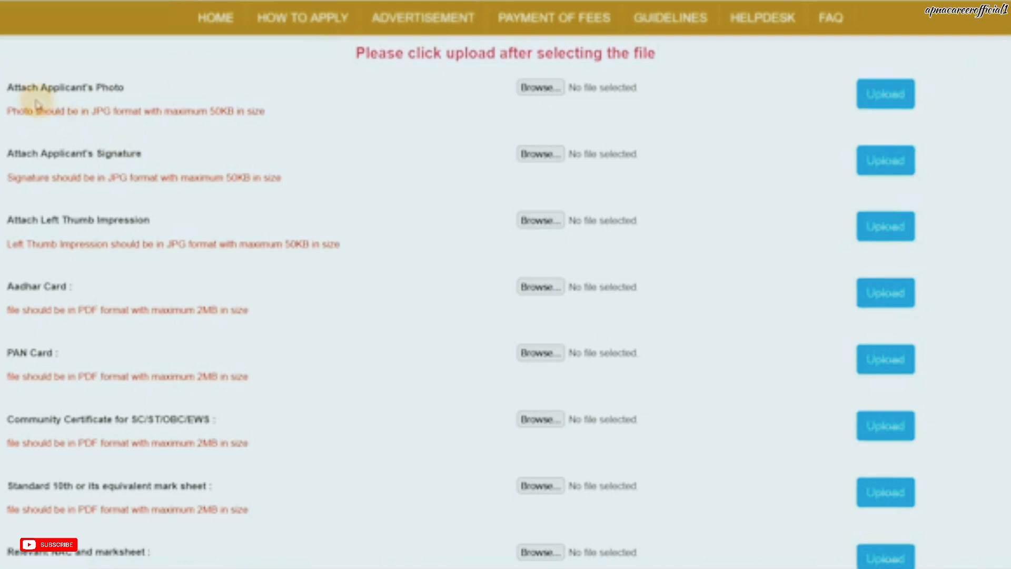
pyautogui.moveTo(55, 88); pyautogui.dragTo(232, 111)
pyautogui.click(267, 120)
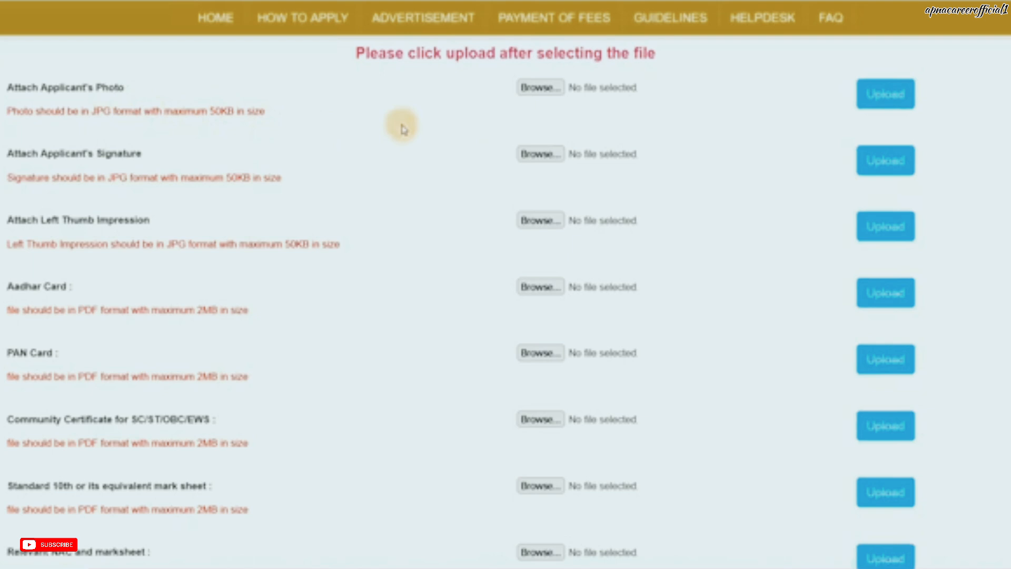
pyautogui.moveTo(214, 180); pyautogui.dragTo(263, 179)
pyautogui.click(320, 190)
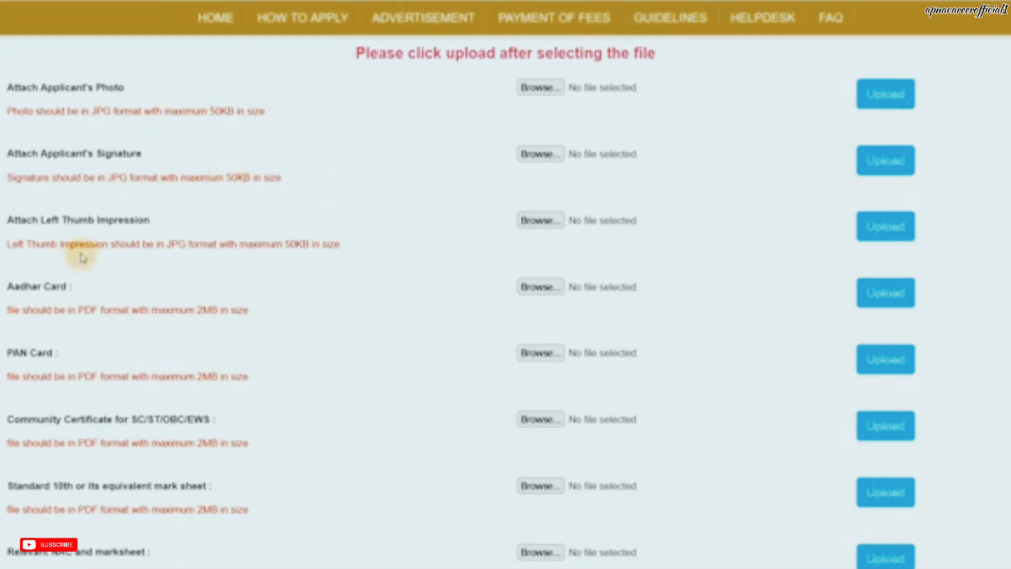
pyautogui.moveTo(57, 220); pyautogui.dragTo(97, 223)
pyautogui.moveTo(274, 245); pyautogui.dragTo(309, 246)
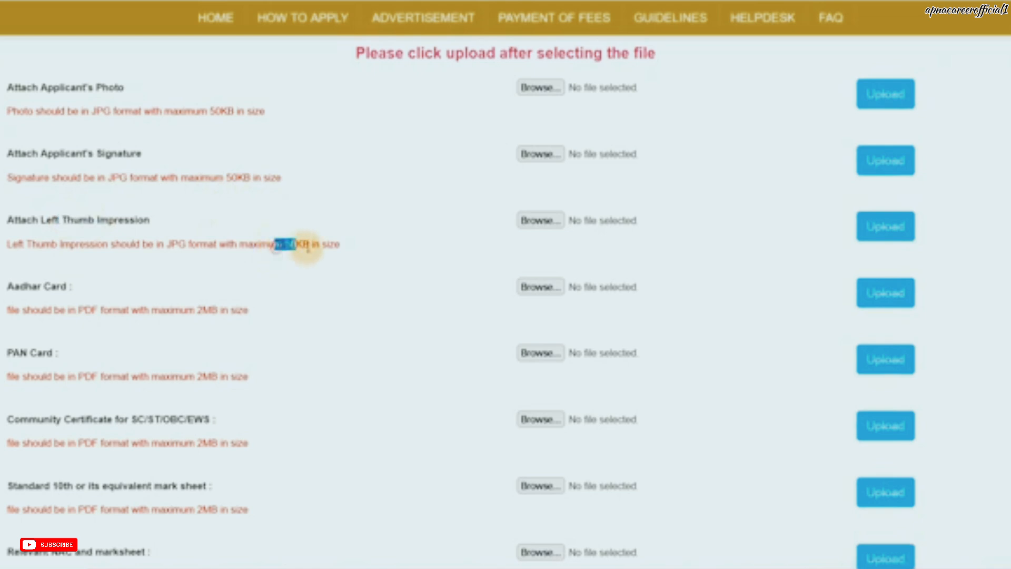
pyautogui.click(340, 254)
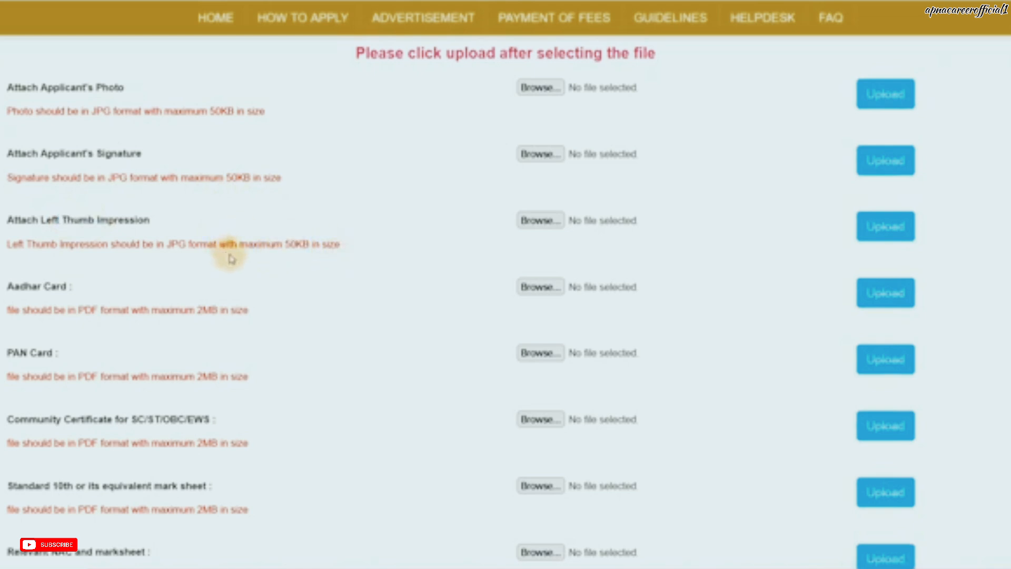
pyautogui.scroll(-2, 211, 245)
pyautogui.moveTo(42, 200); pyautogui.dragTo(159, 224)
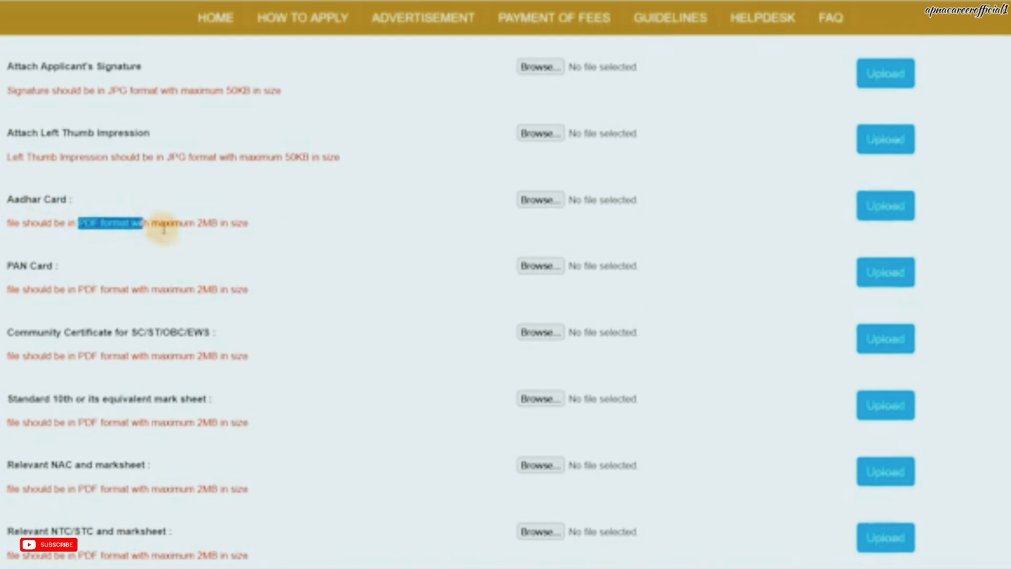
pyautogui.click(182, 227)
pyautogui.moveTo(68, 289); pyautogui.dragTo(143, 291)
pyautogui.click(241, 299)
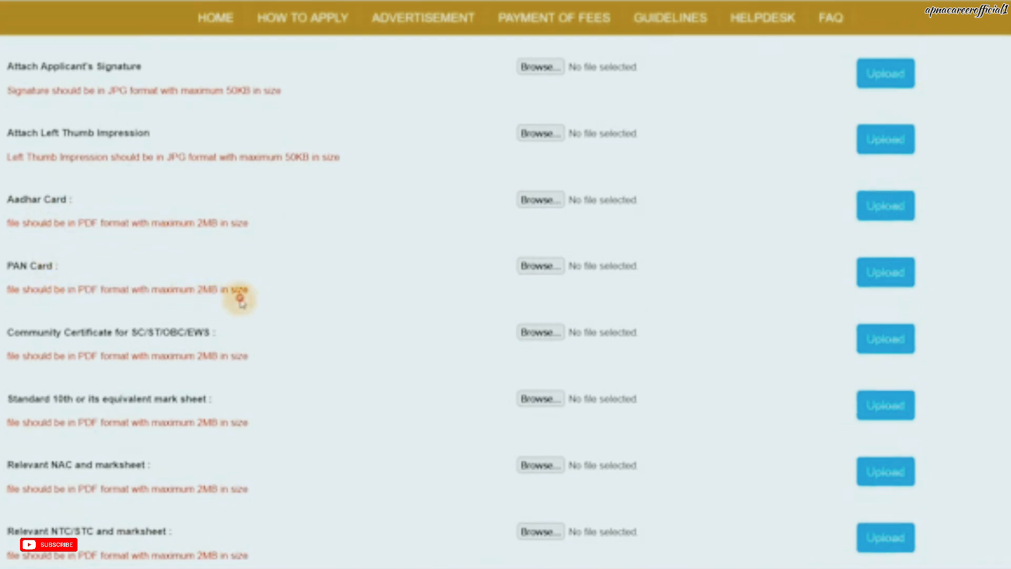
pyautogui.scroll(-3, 242, 303)
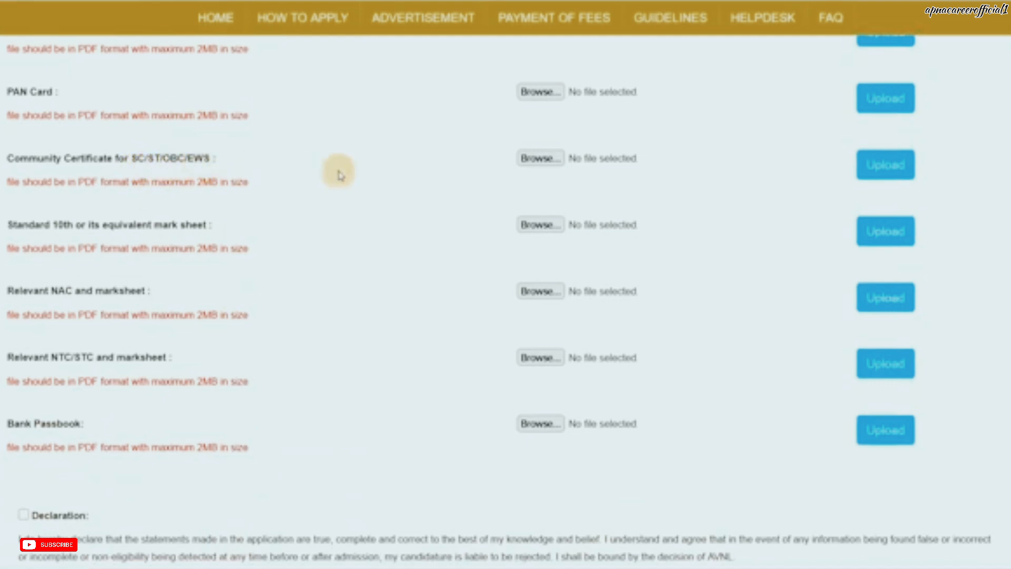
pyautogui.moveTo(76, 225); pyautogui.dragTo(149, 225)
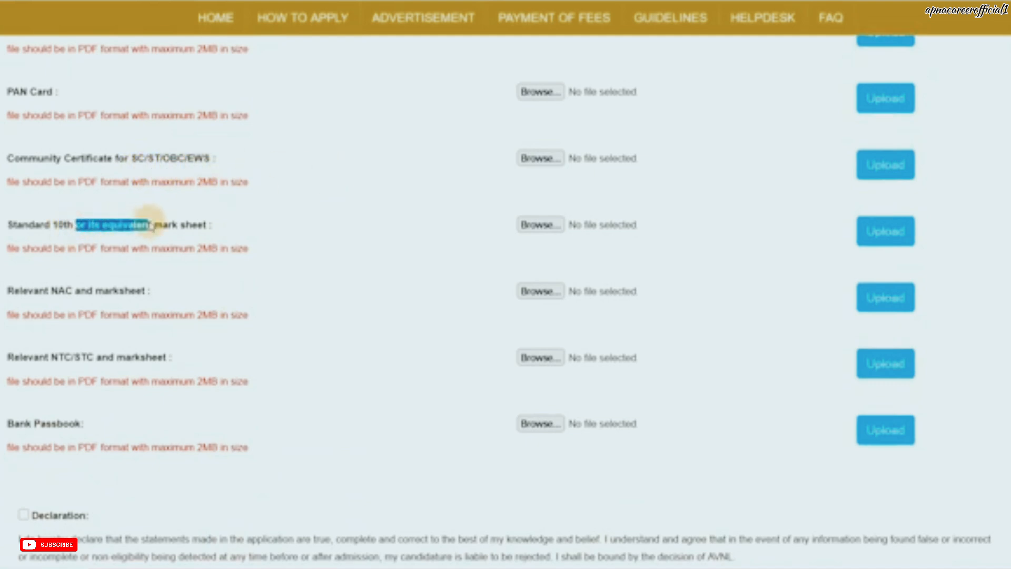
pyautogui.moveTo(46, 292); pyautogui.dragTo(126, 293)
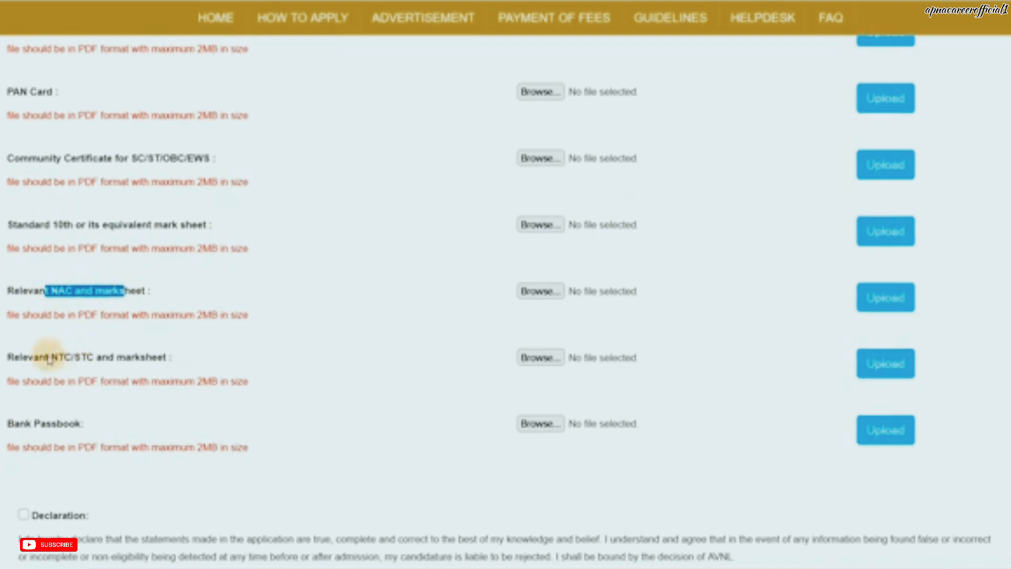
pyautogui.moveTo(45, 357); pyautogui.dragTo(130, 359)
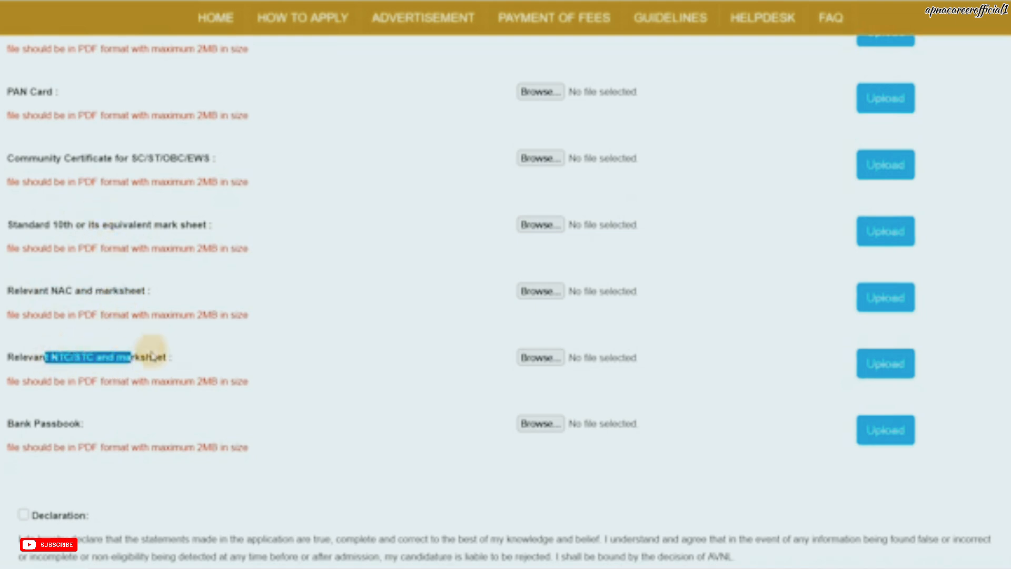
pyautogui.scroll(-3, 109, 374)
pyautogui.moveTo(19, 339); pyautogui.dragTo(46, 340)
pyautogui.click(69, 339)
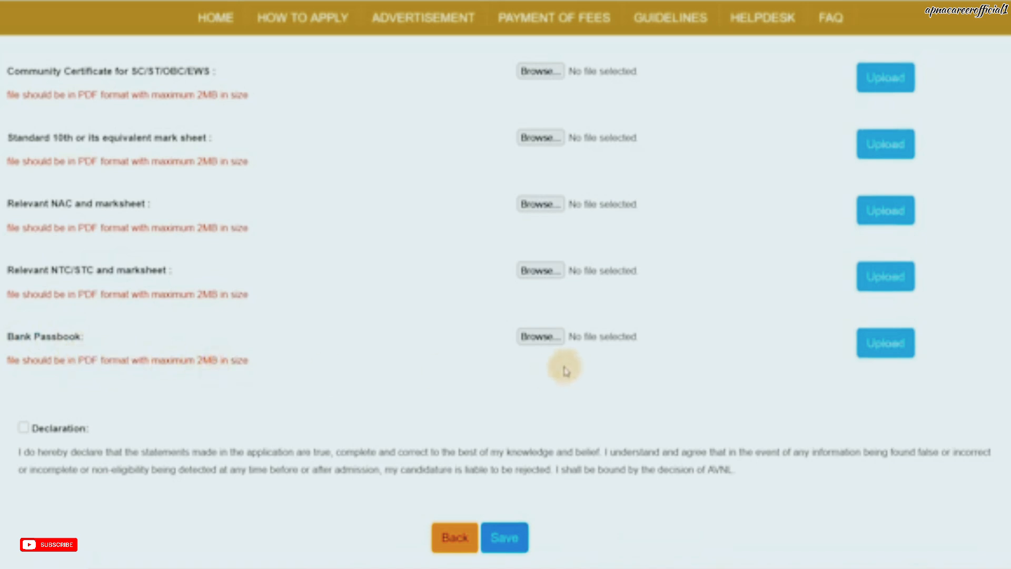
pyautogui.scroll(5, 564, 369)
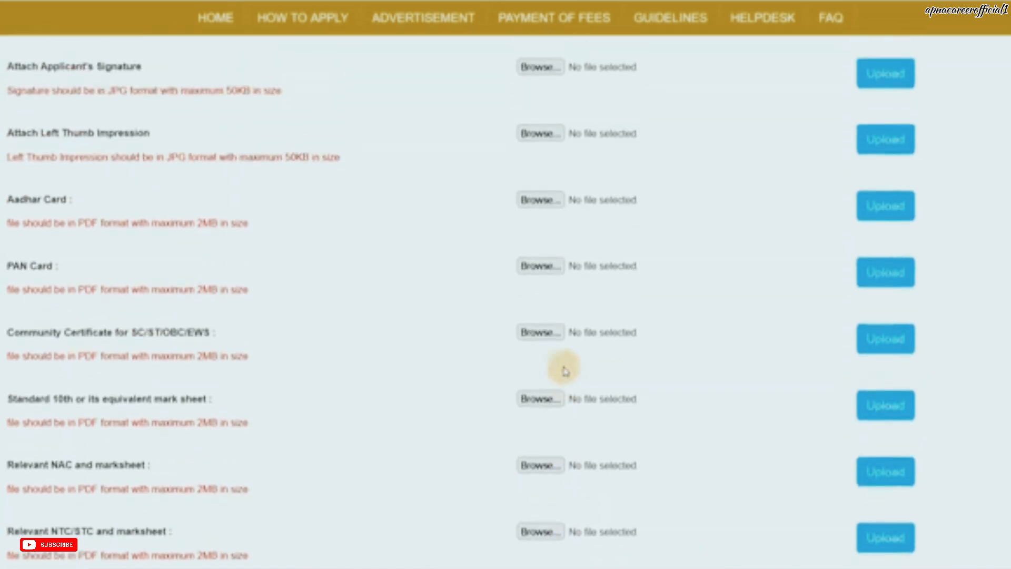
pyautogui.scroll(2, 568, 211)
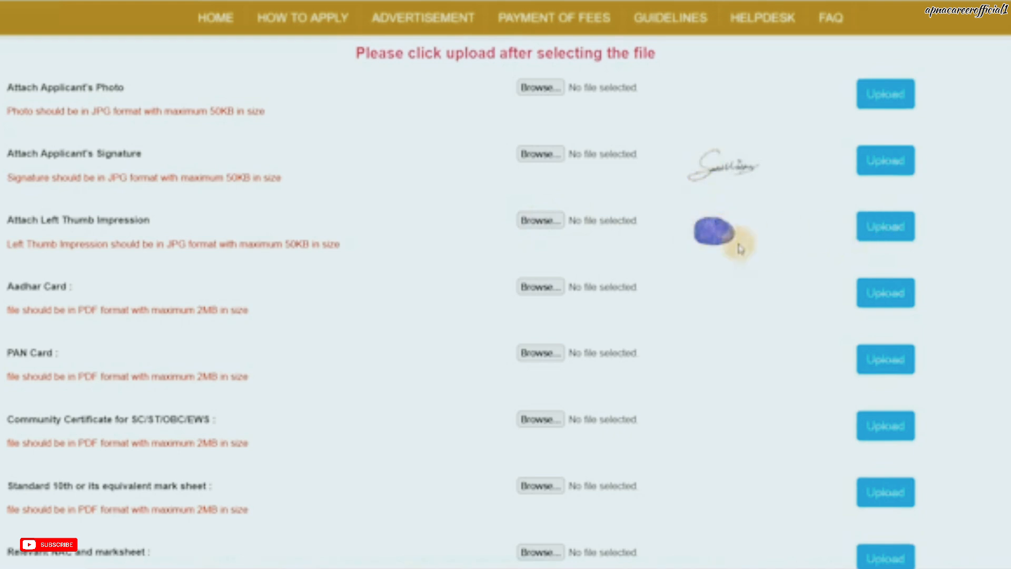
pyautogui.scroll(-4, 757, 293)
pyautogui.scroll(-5, 762, 323)
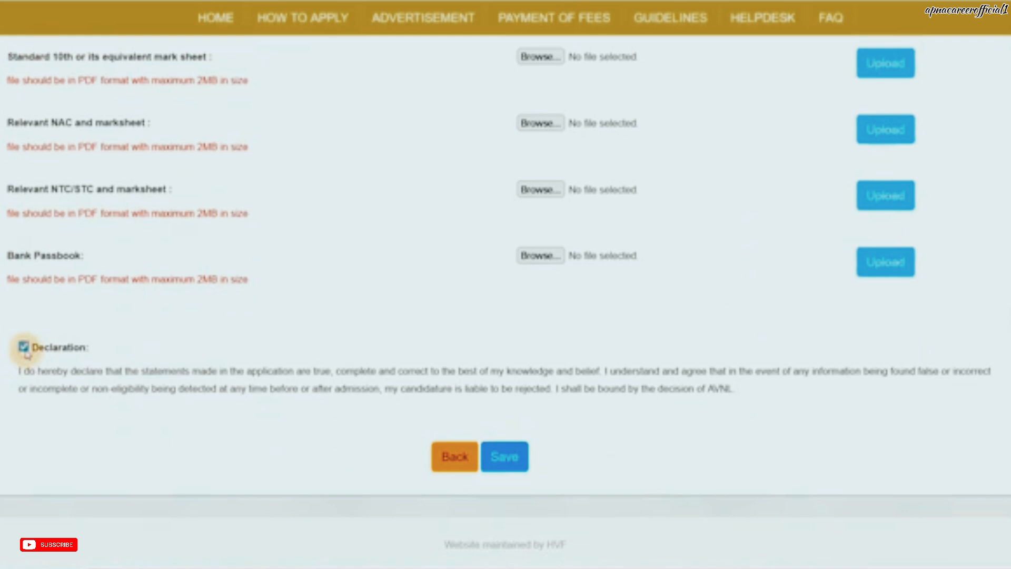
# Step: Save the documents page with the declaration accepted
pyautogui.click(490, 454)
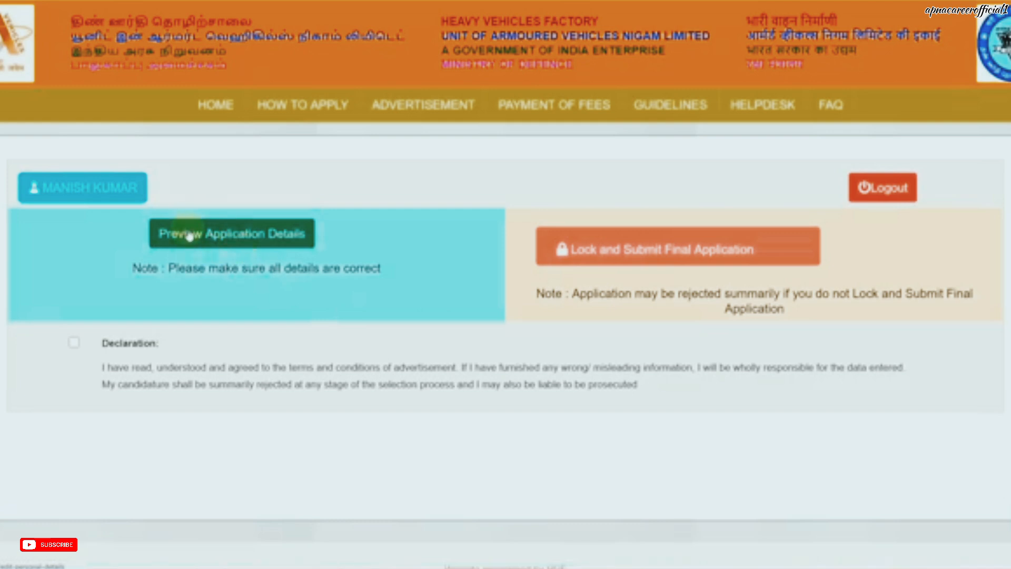
# Step: Open Preview Application Details to show the printable application summary
pyautogui.click(671, 261)
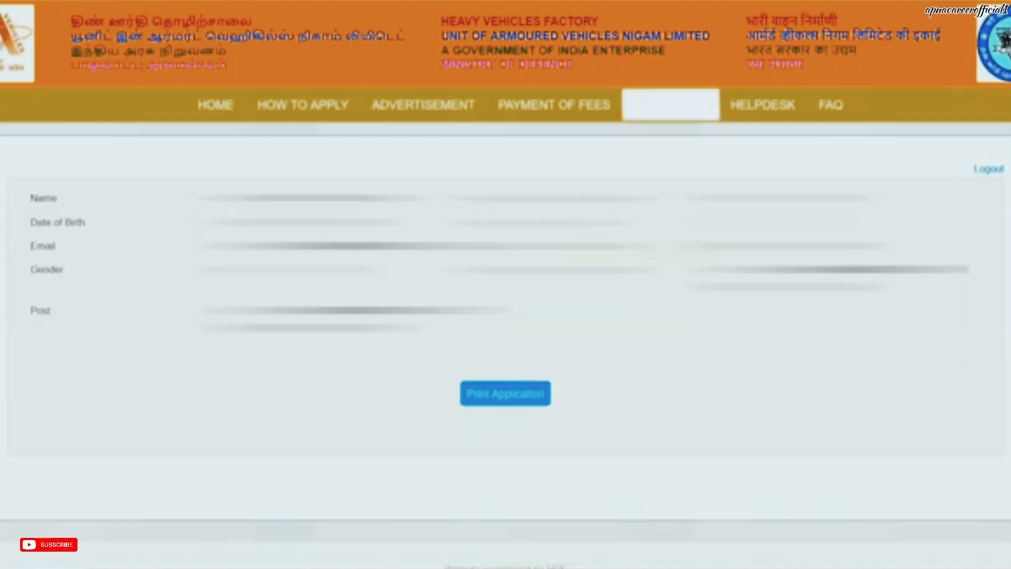